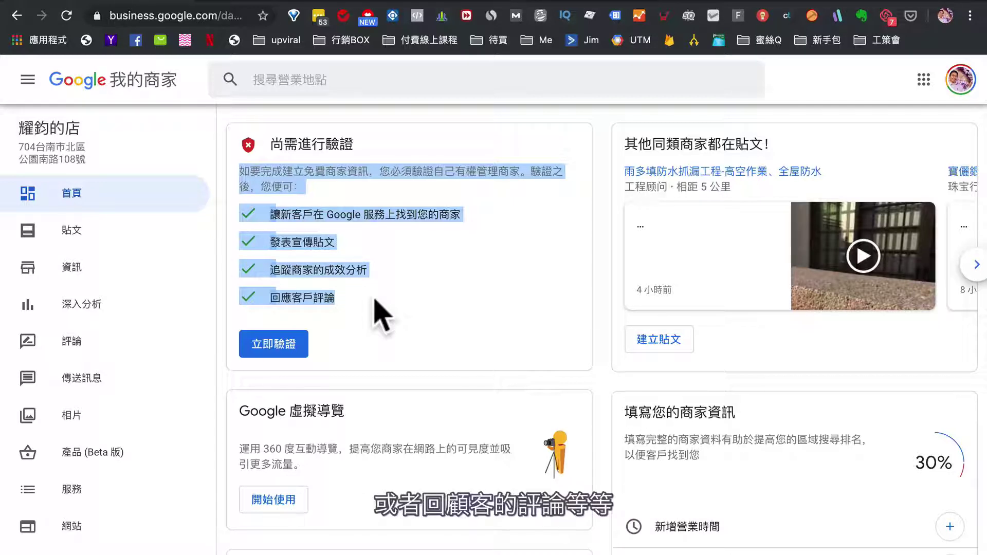
Look through the cards on the business home page, from verification down to customer messages and reviews
{"action": "left_click", "coordinate": [375, 301]}
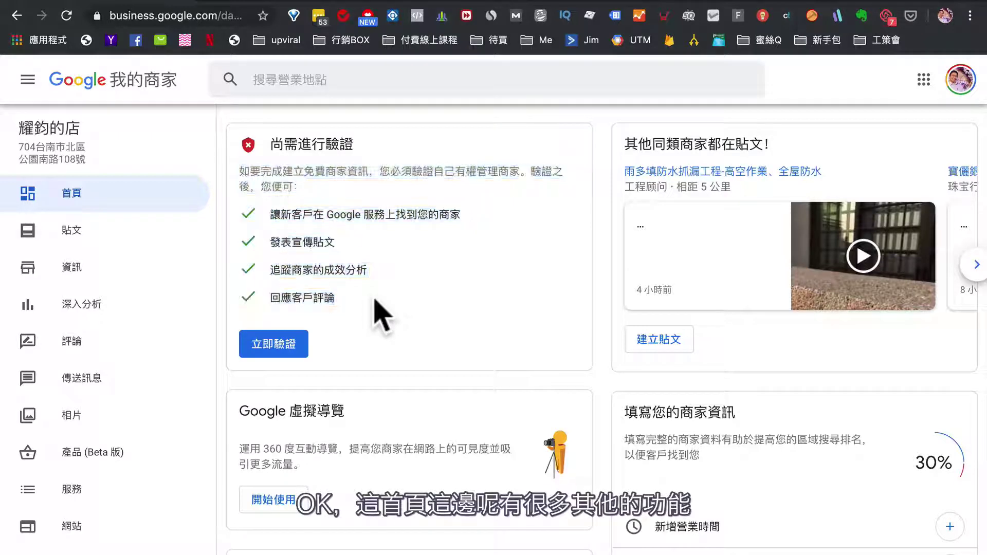
{"action": "scroll", "coordinate": [591, 430], "scroll_direction": "down", "scroll_amount": 12}
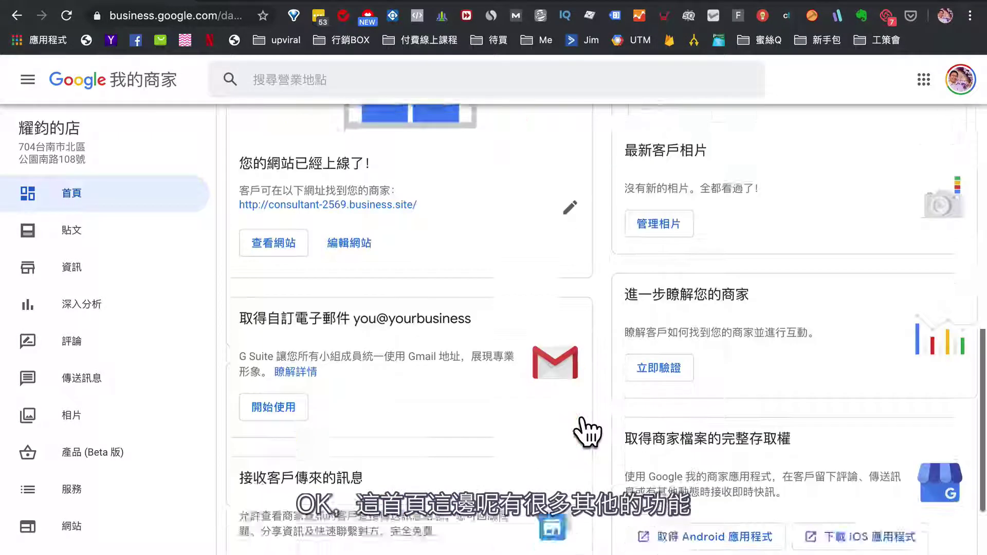
{"action": "scroll", "coordinate": [591, 430], "scroll_direction": "down", "scroll_amount": 2}
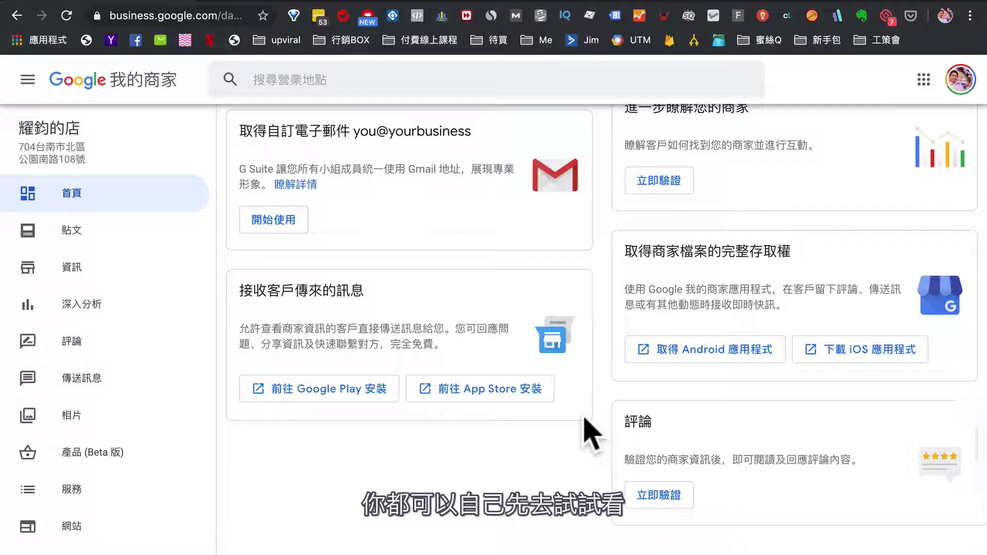
{"action": "scroll", "coordinate": [591, 435], "scroll_direction": "up", "scroll_amount": 15}
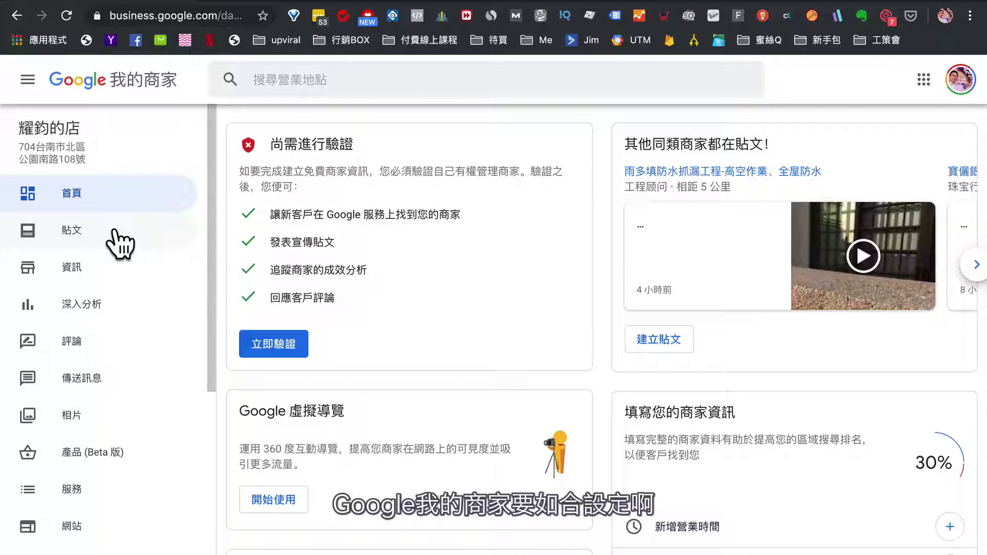
Start a new update post from the 貼文 page and examine its photo and text fields
{"action": "left_click", "coordinate": [67, 248]}
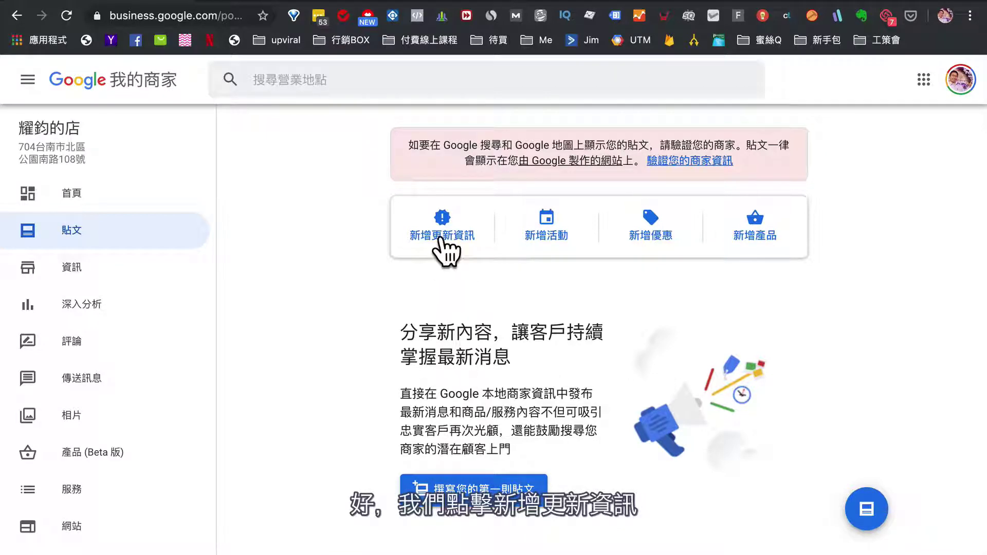
{"action": "left_click", "coordinate": [440, 237]}
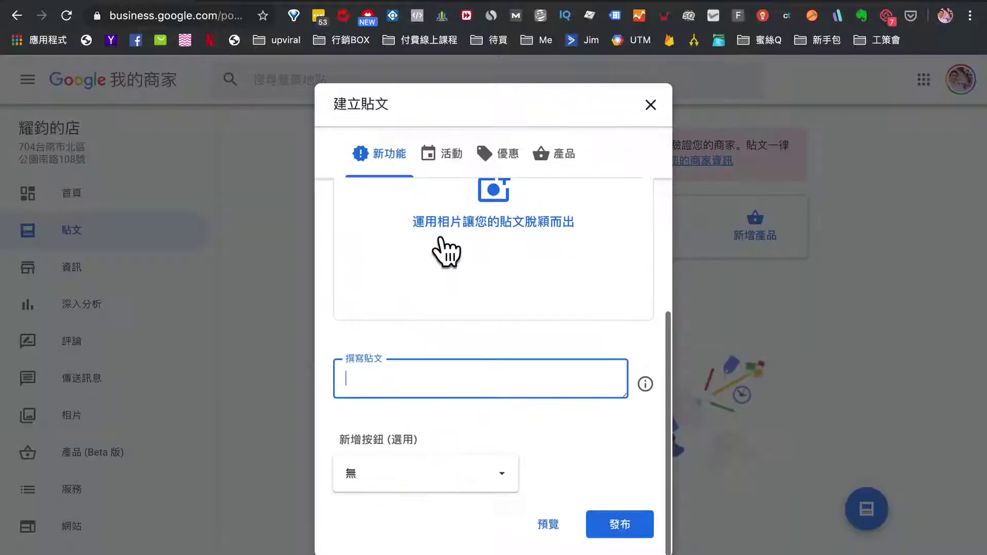
{"action": "scroll", "coordinate": [462, 298], "scroll_direction": "up", "scroll_amount": 3}
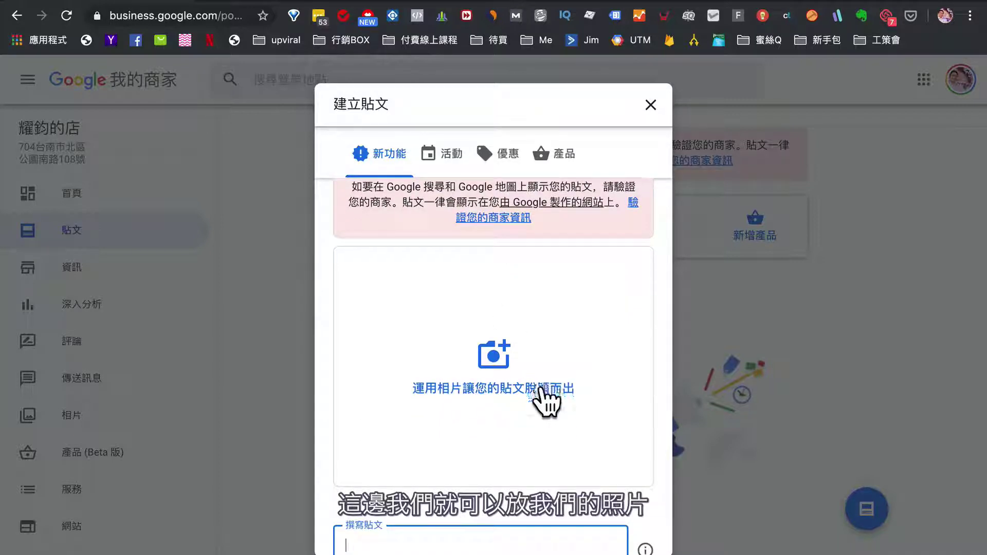
{"action": "scroll", "coordinate": [547, 402], "scroll_direction": "down", "scroll_amount": 3}
{"action": "scroll", "coordinate": [546, 402], "scroll_direction": "down", "scroll_amount": 1}
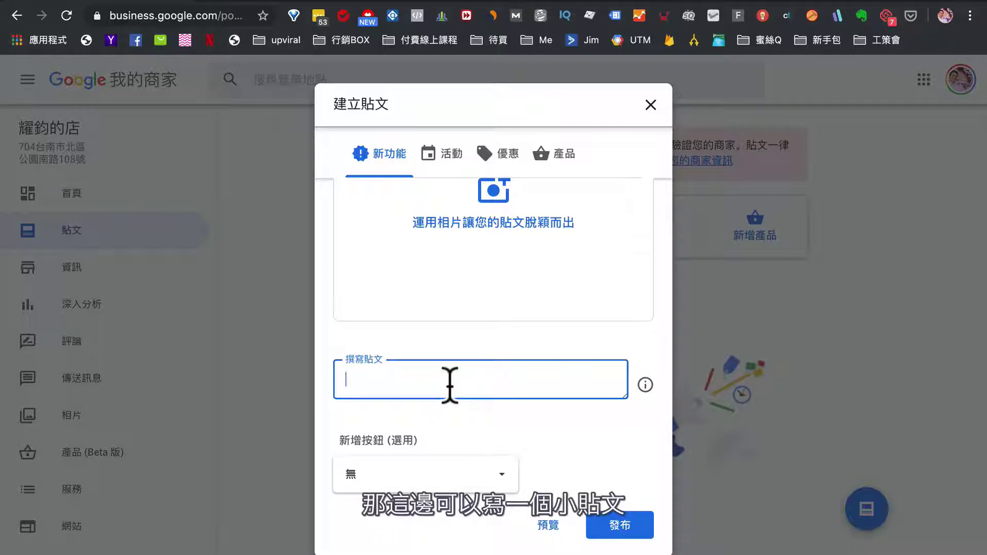
Add a 註冊 button to the update post and activate its empty link field
{"action": "left_click", "coordinate": [482, 485]}
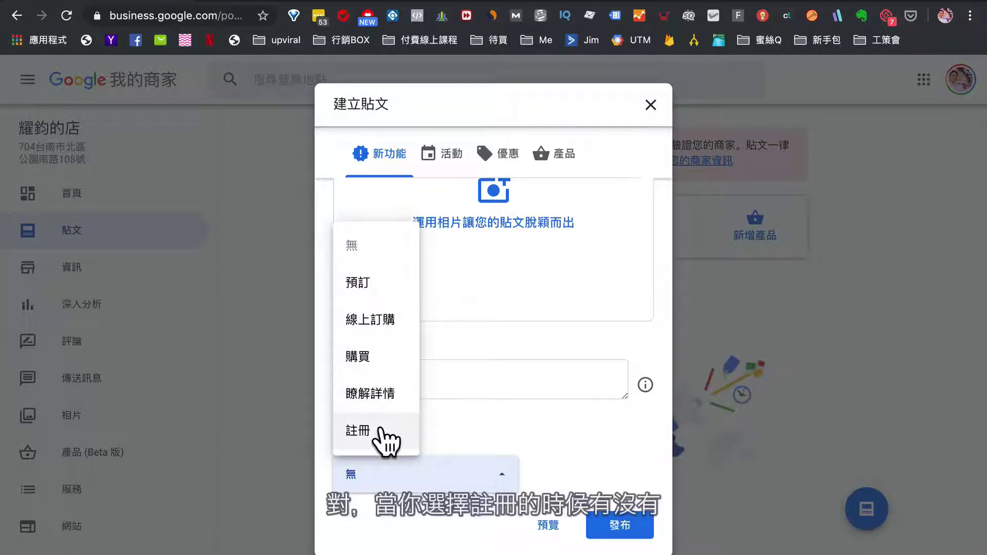
{"action": "left_click", "coordinate": [381, 429]}
{"action": "scroll", "coordinate": [496, 440], "scroll_direction": "down", "scroll_amount": 2}
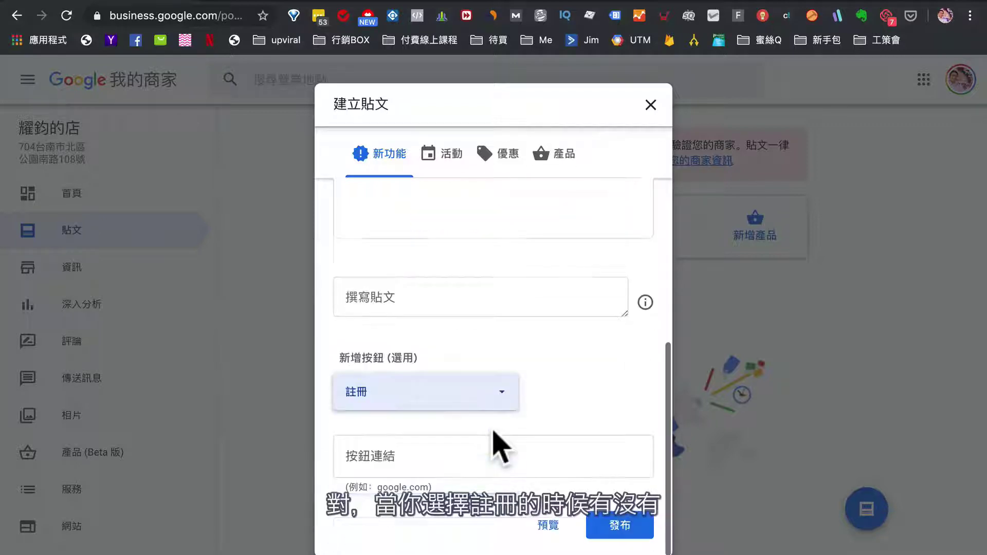
{"action": "left_click", "coordinate": [389, 454]}
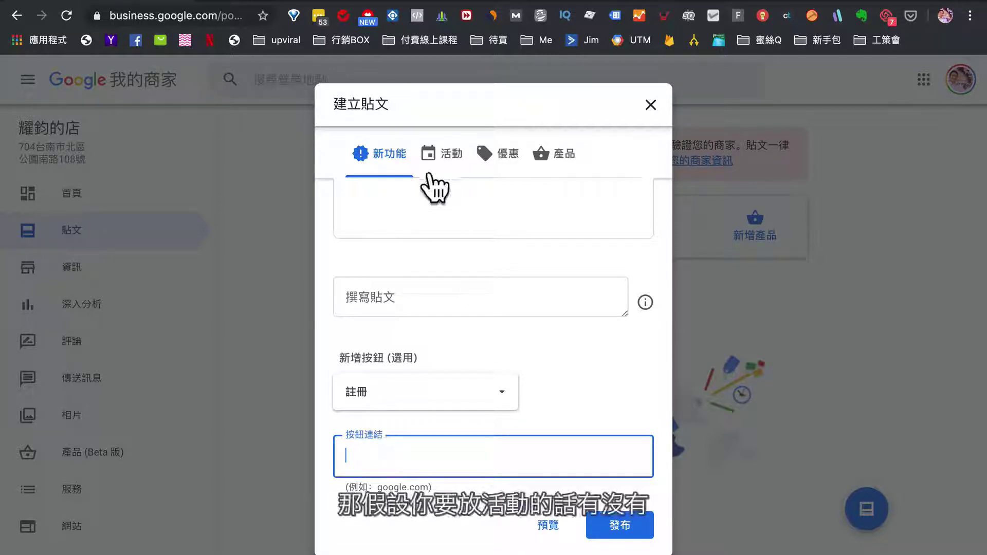
Switch the post type to 活動 and examine its name, dates, optional details and button fields
{"action": "left_click", "coordinate": [440, 172]}
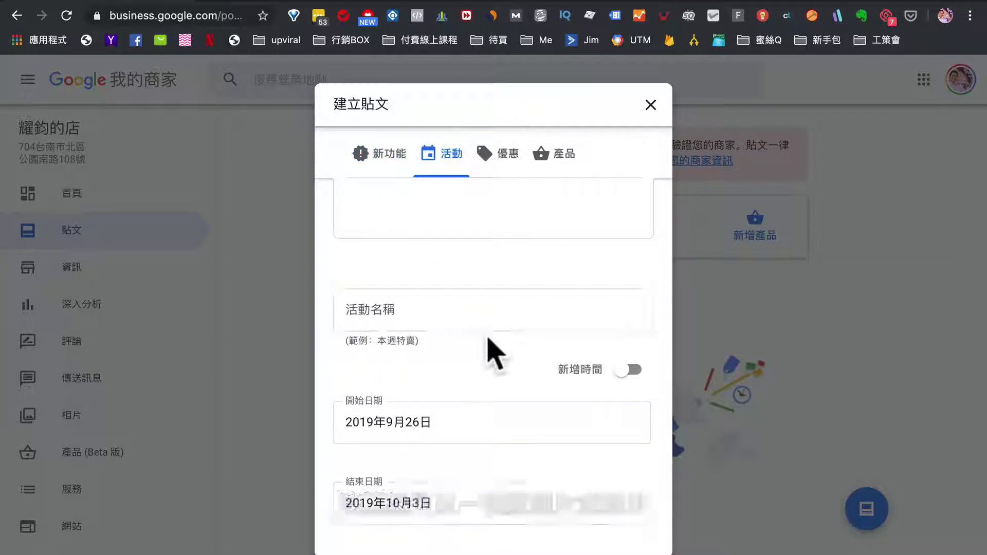
{"action": "scroll", "coordinate": [489, 353], "scroll_direction": "up", "scroll_amount": 5}
{"action": "scroll", "coordinate": [522, 354], "scroll_direction": "down", "scroll_amount": 6}
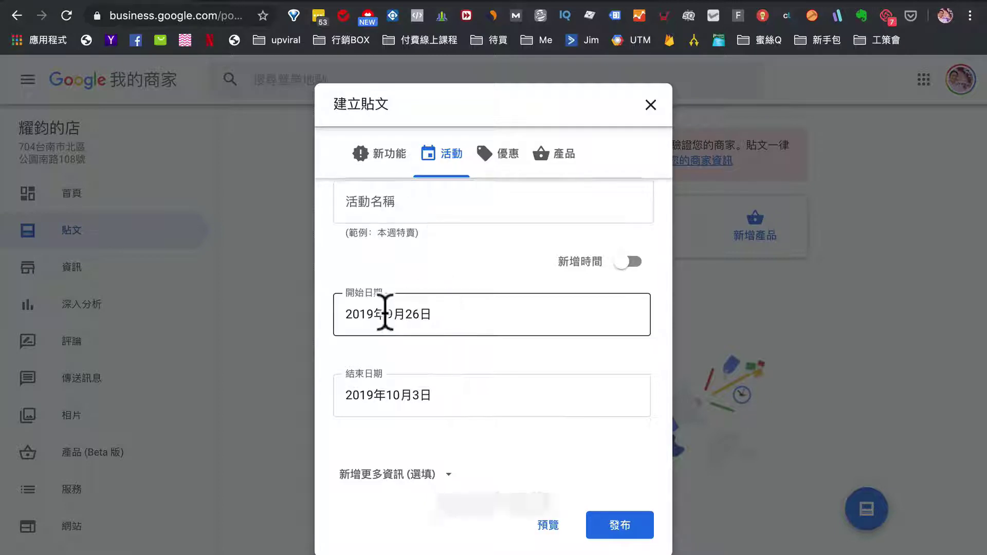
{"action": "left_click", "coordinate": [423, 481]}
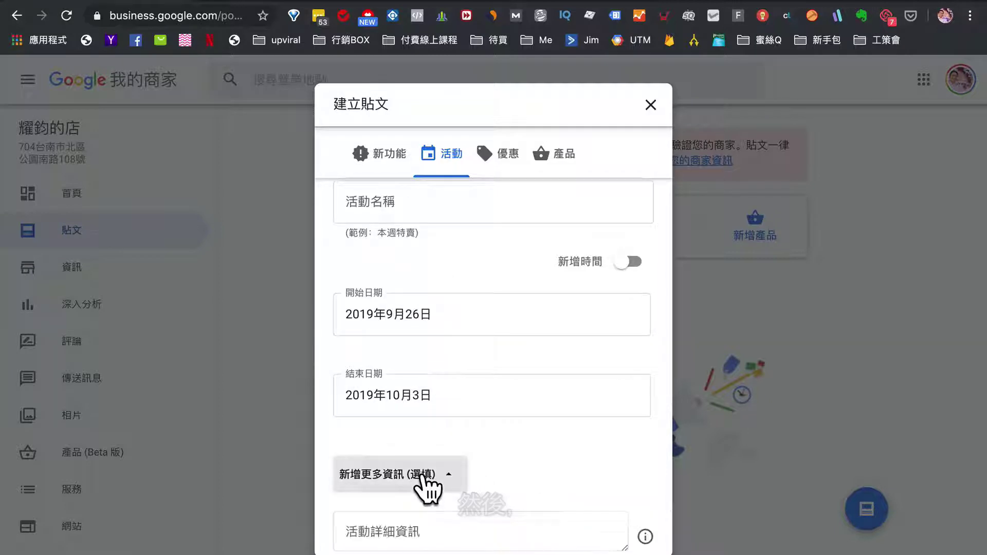
{"action": "scroll", "coordinate": [550, 480], "scroll_direction": "down", "scroll_amount": 3}
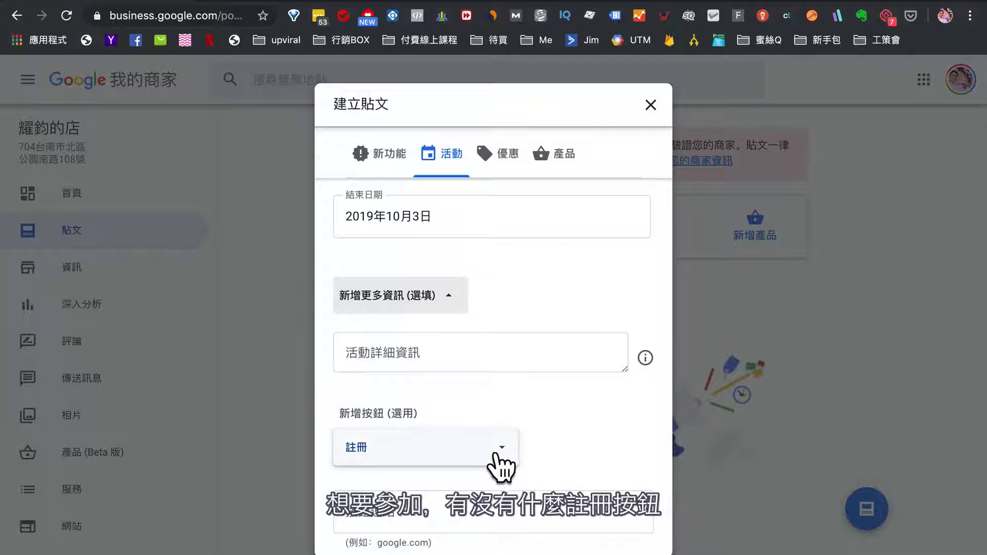
{"action": "scroll", "coordinate": [534, 416], "scroll_direction": "down", "scroll_amount": 1}
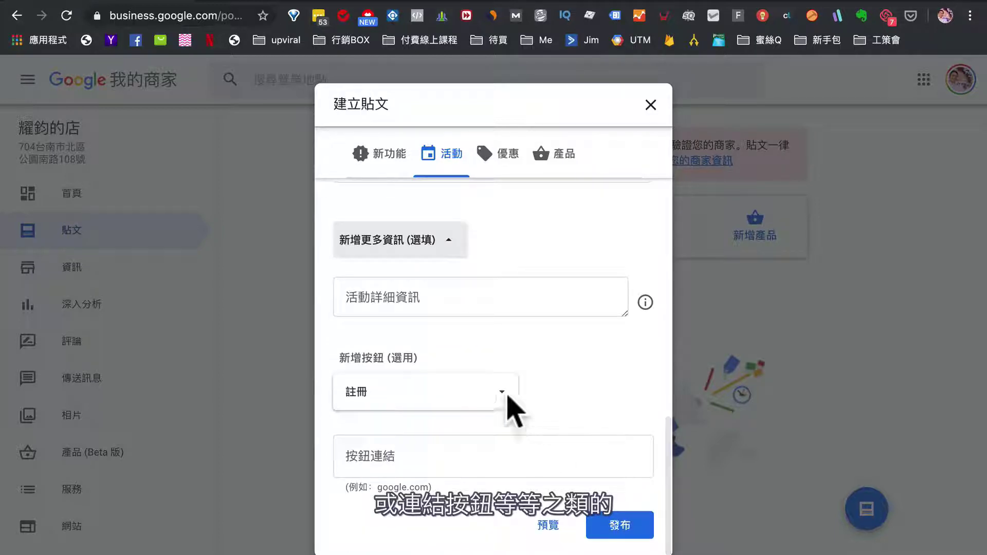
Switch the post type to 優惠 and examine its photo, name, dates, coupon code, link and terms fields
{"action": "left_click", "coordinate": [501, 163]}
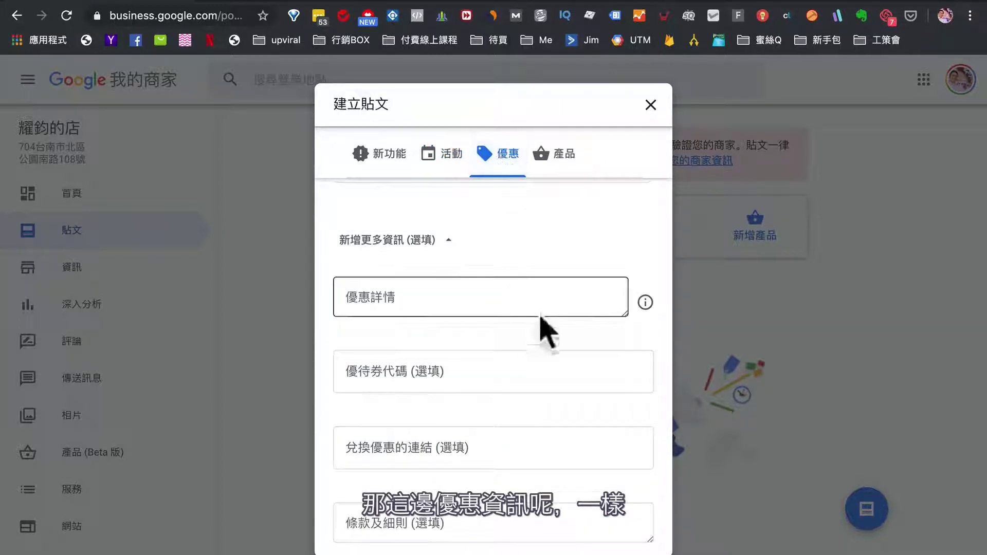
{"action": "scroll", "coordinate": [535, 333], "scroll_direction": "up", "scroll_amount": 5}
{"action": "scroll", "coordinate": [589, 453], "scroll_direction": "down", "scroll_amount": 3}
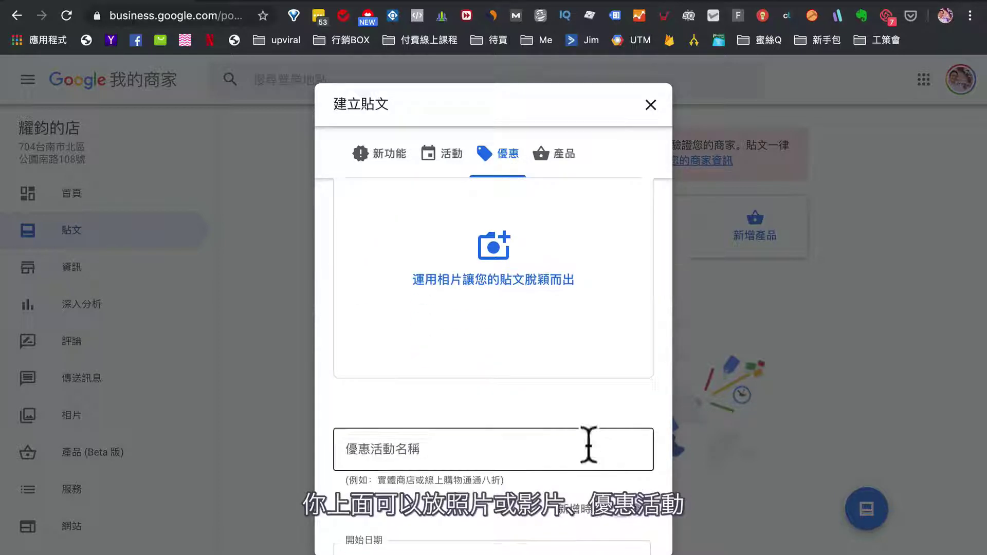
{"action": "scroll", "coordinate": [588, 445], "scroll_direction": "down", "scroll_amount": 7}
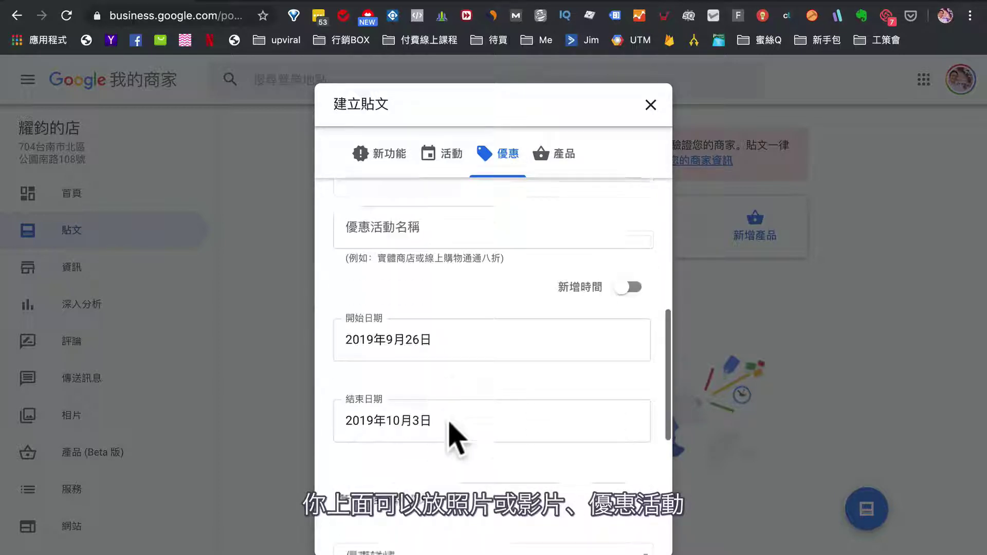
{"action": "scroll", "coordinate": [449, 422], "scroll_direction": "down", "scroll_amount": 2}
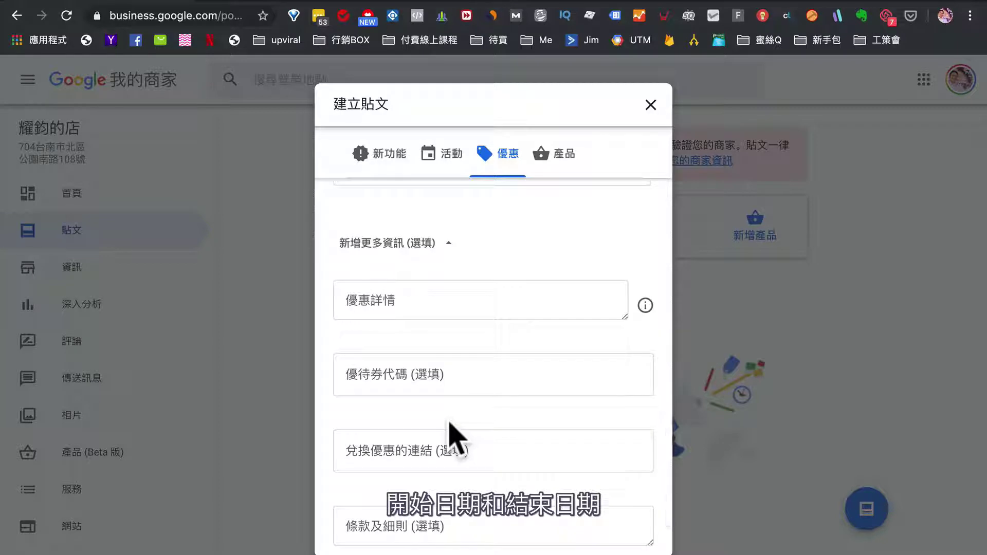
{"action": "scroll", "coordinate": [450, 422], "scroll_direction": "down", "scroll_amount": 1}
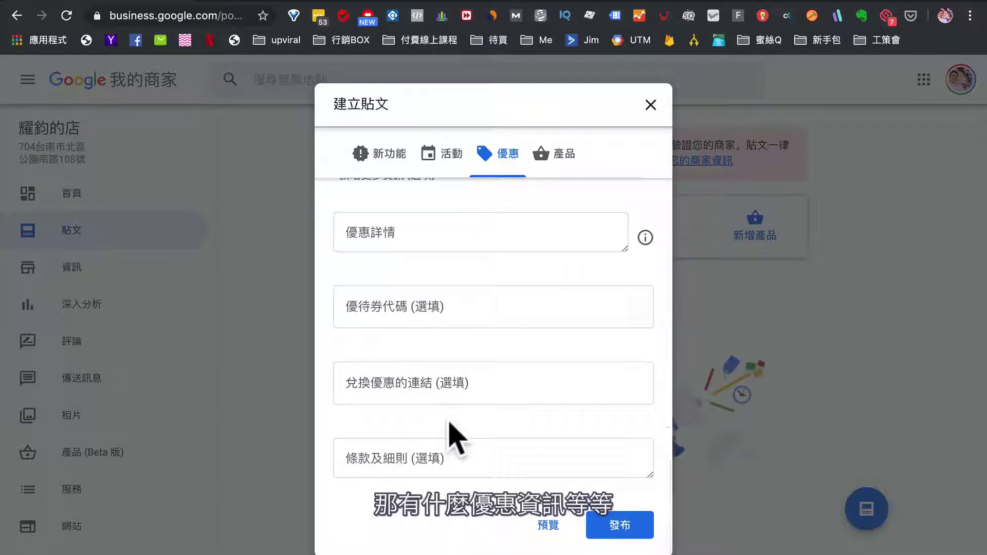
Switch the post type to 產品 and examine its photo, name, price, details and button fields
{"action": "left_click", "coordinate": [552, 177]}
{"action": "scroll", "coordinate": [561, 376], "scroll_direction": "up", "scroll_amount": 5}
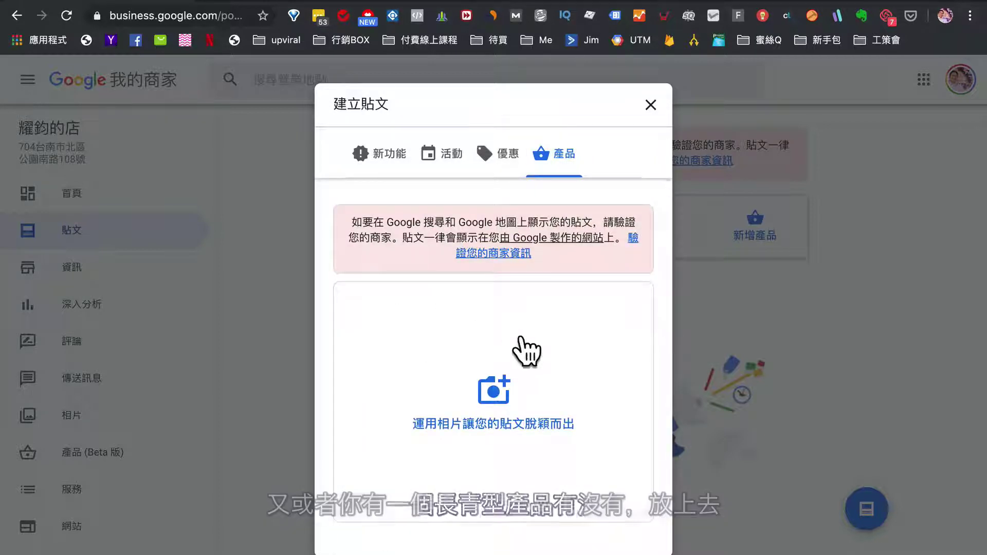
{"action": "scroll", "coordinate": [501, 446], "scroll_direction": "down", "scroll_amount": 3}
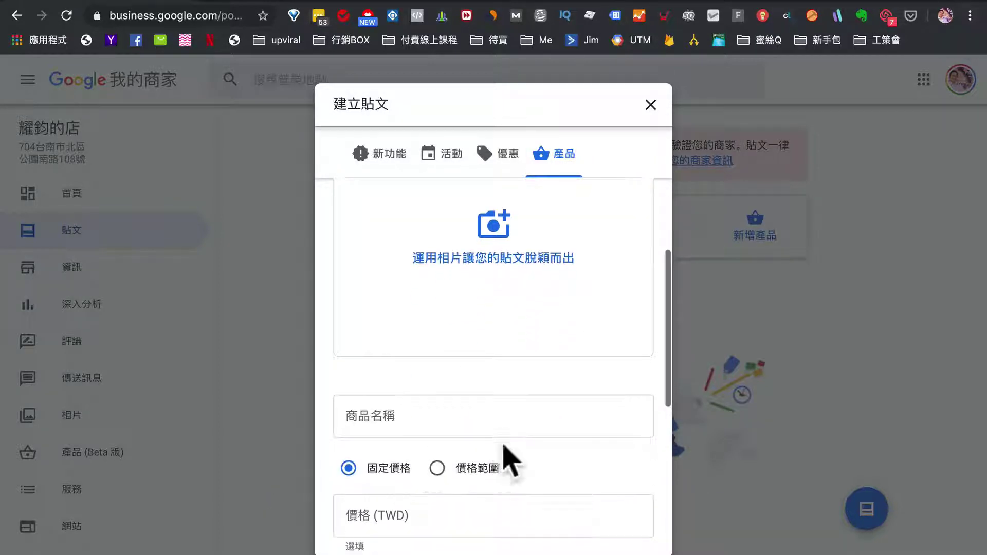
{"action": "scroll", "coordinate": [502, 458], "scroll_direction": "down", "scroll_amount": 3}
{"action": "scroll", "coordinate": [494, 440], "scroll_direction": "down", "scroll_amount": 2}
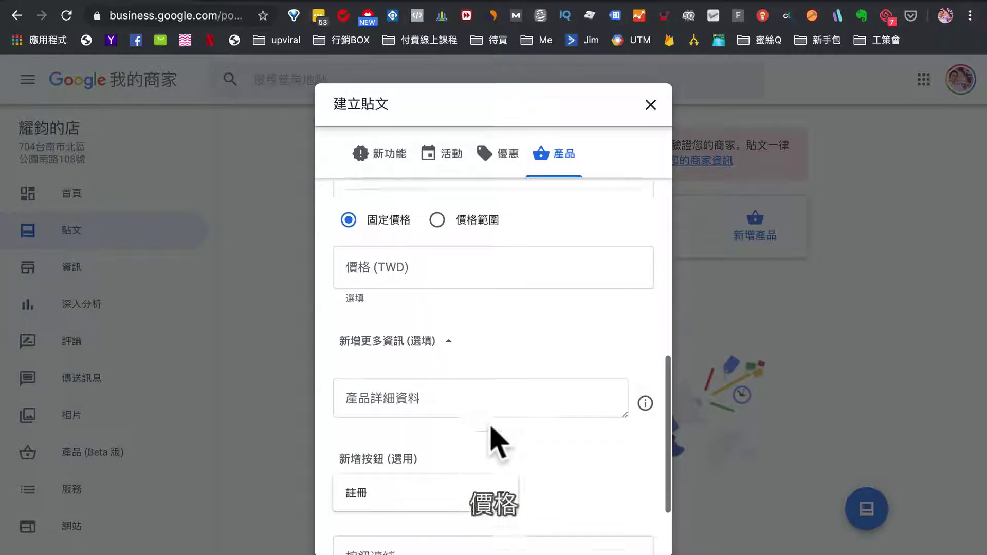
{"action": "scroll", "coordinate": [386, 460], "scroll_direction": "down", "scroll_amount": 2}
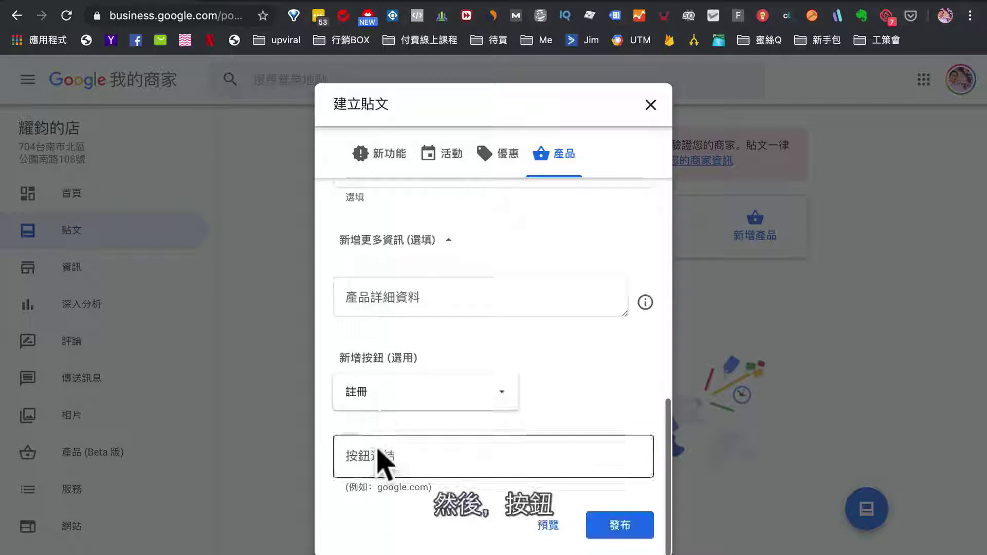
Set the product post's button to 購買, activate its link field, and close the post form without publishing
{"action": "left_click", "coordinate": [364, 395]}
{"action": "left_click", "coordinate": [385, 278]}
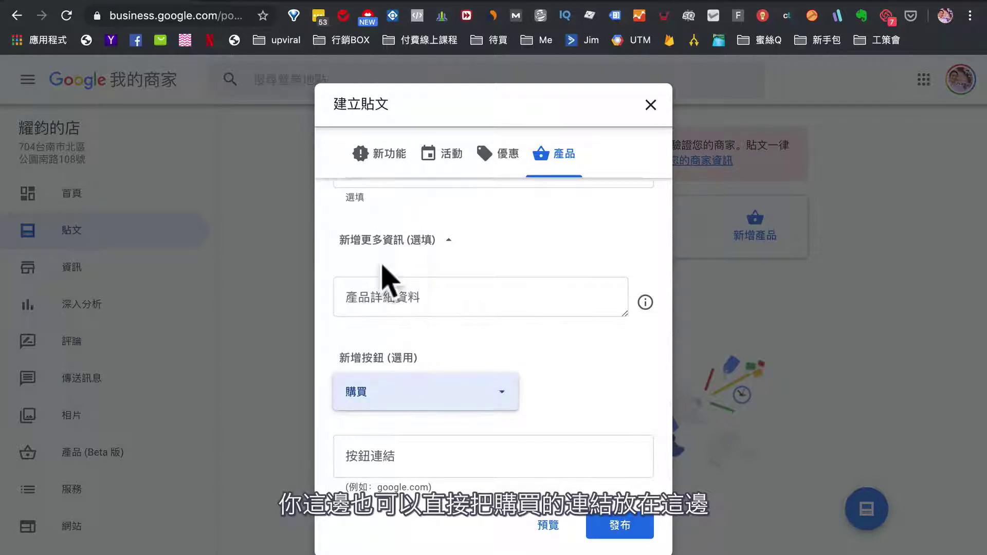
{"action": "left_click", "coordinate": [450, 467]}
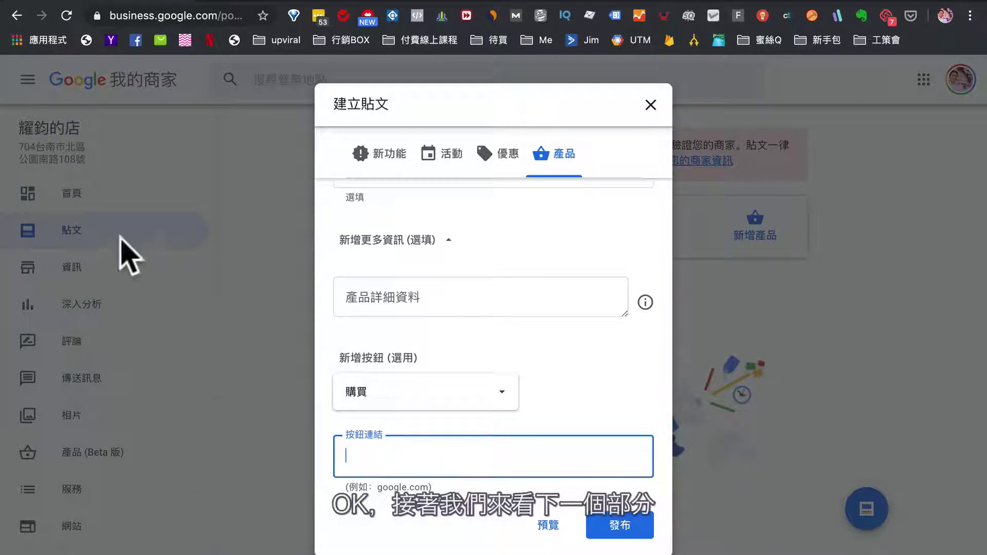
{"action": "left_click", "coordinate": [651, 105]}
Open the 資訊 page, view the business name editor and cancel it without changes
{"action": "left_click", "coordinate": [96, 268]}
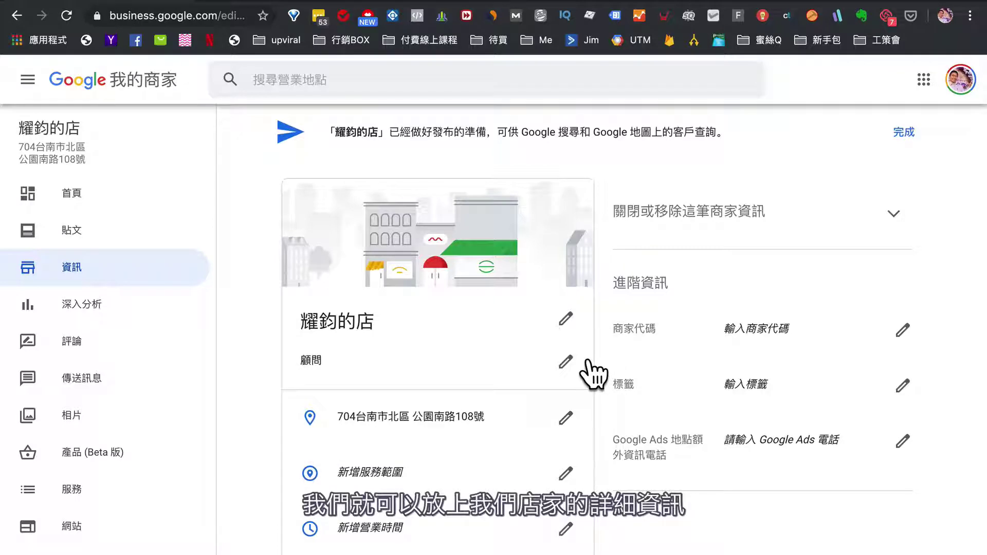
{"action": "left_click", "coordinate": [566, 318]}
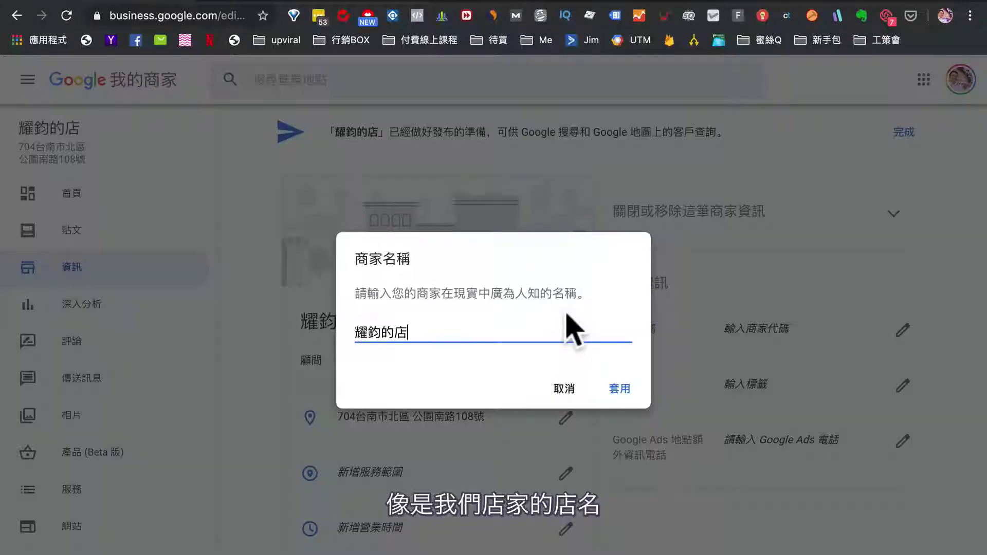
{"action": "left_click", "coordinate": [563, 391]}
View the primary and additional category settings of the business and cancel without changes
{"action": "left_click", "coordinate": [565, 362]}
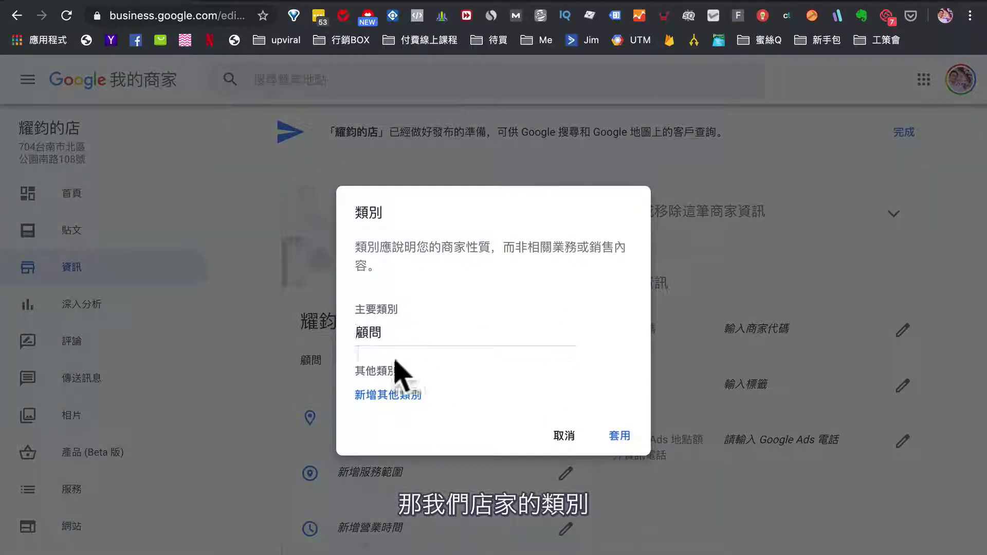
{"action": "left_click", "coordinate": [412, 334]}
{"action": "left_click", "coordinate": [242, 353]}
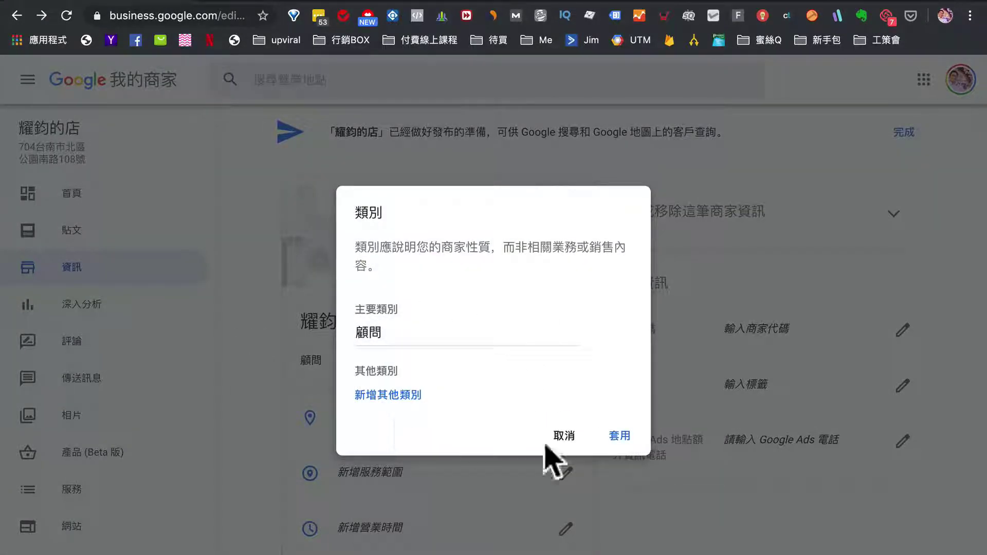
{"action": "left_click", "coordinate": [568, 441]}
Look through the remaining business information fields, from address and service area to features, description and opening date
{"action": "scroll", "coordinate": [571, 453], "scroll_direction": "down", "scroll_amount": 4}
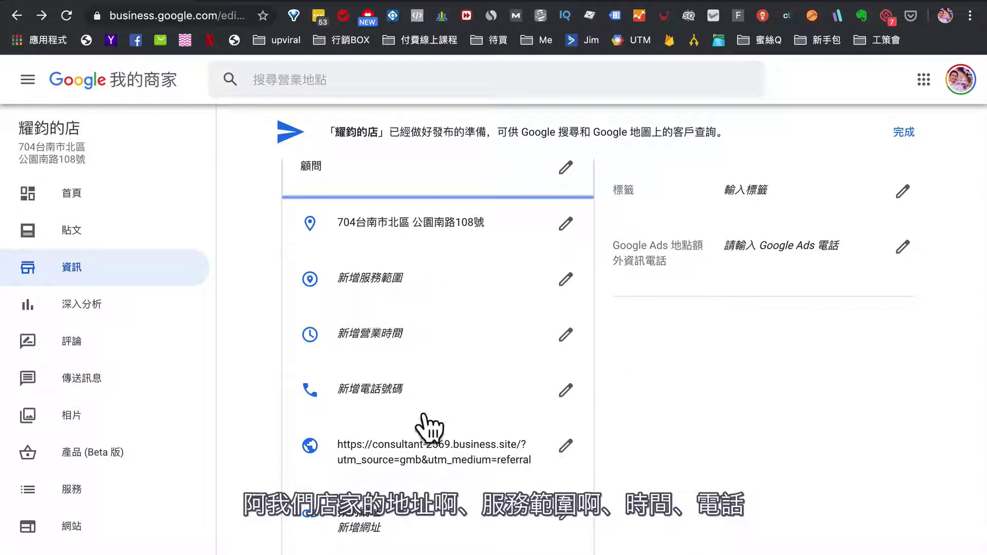
{"action": "scroll", "coordinate": [444, 469], "scroll_direction": "down", "scroll_amount": 2}
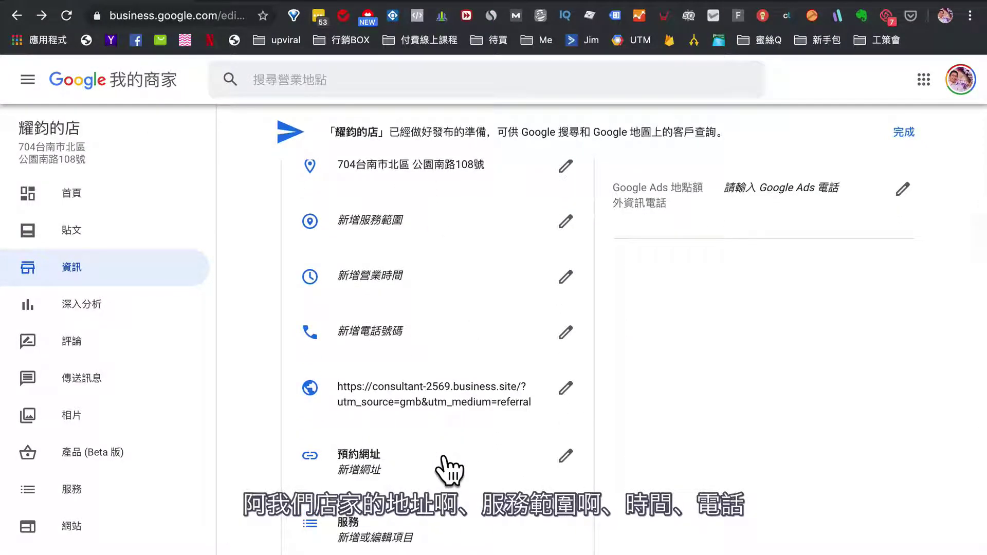
{"action": "scroll", "coordinate": [449, 470], "scroll_direction": "down", "scroll_amount": 3}
{"action": "scroll", "coordinate": [449, 469], "scroll_direction": "down", "scroll_amount": 3}
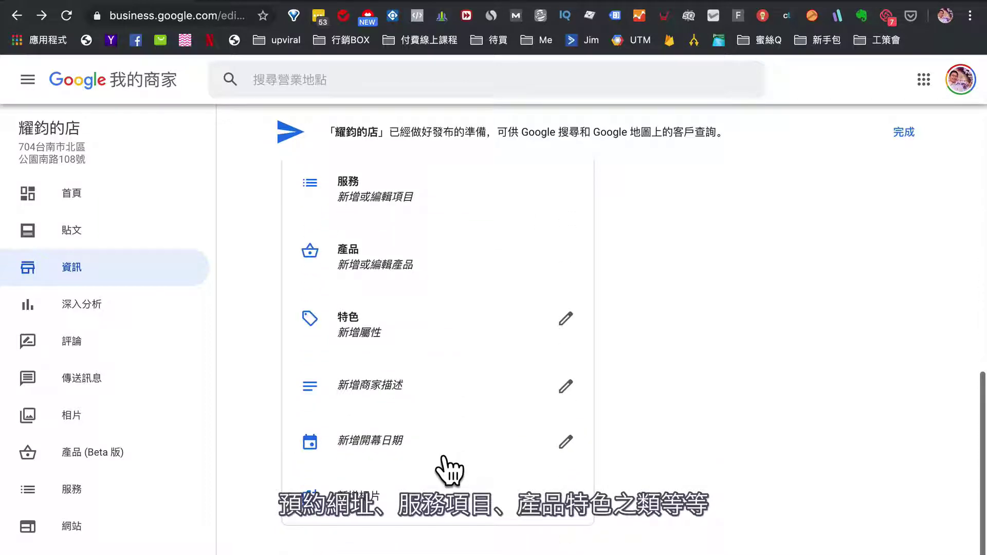
{"action": "scroll", "coordinate": [448, 470], "scroll_direction": "up", "scroll_amount": 8}
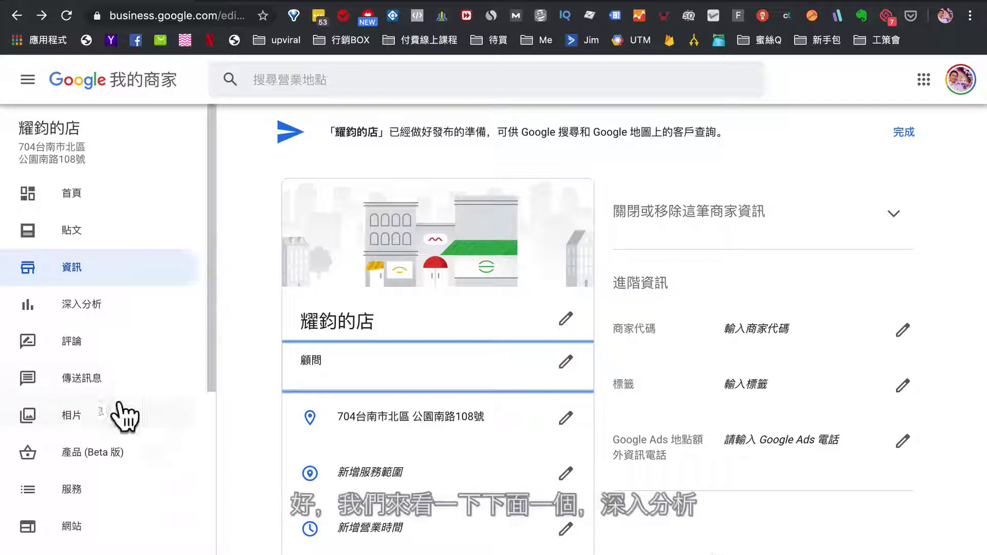
View the store's 深入分析, 評論 and 傳送訊息 pages
{"action": "left_click", "coordinate": [113, 314]}
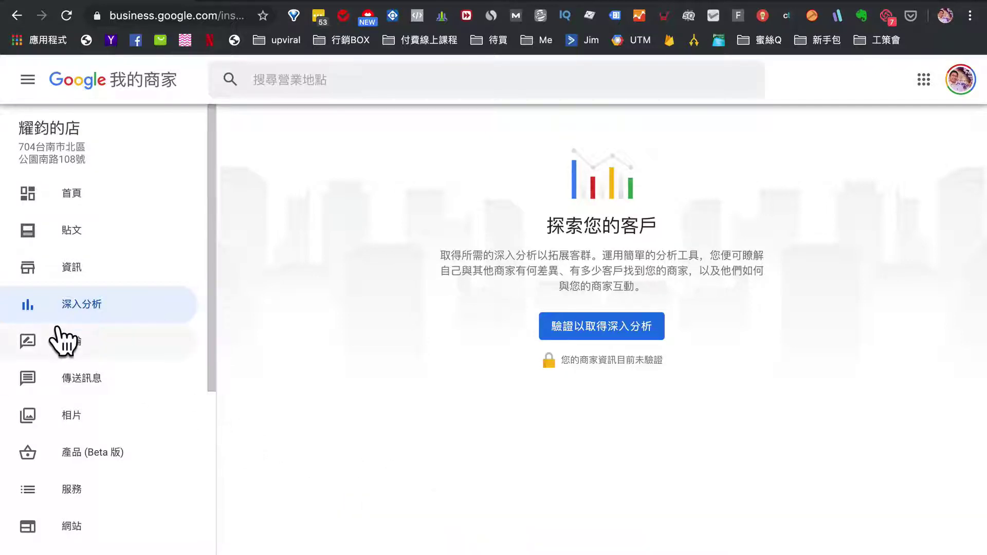
{"action": "left_click", "coordinate": [115, 355]}
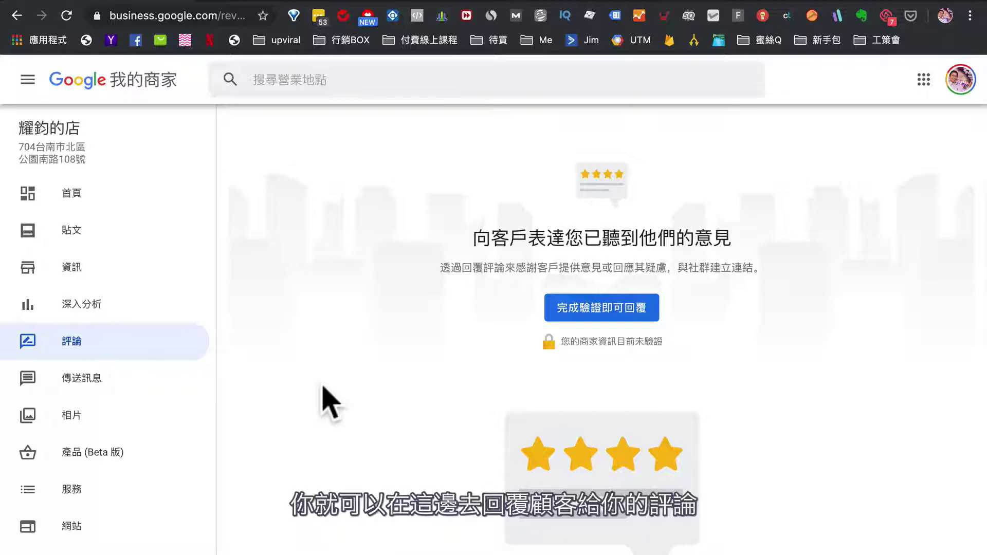
{"action": "left_click", "coordinate": [153, 387]}
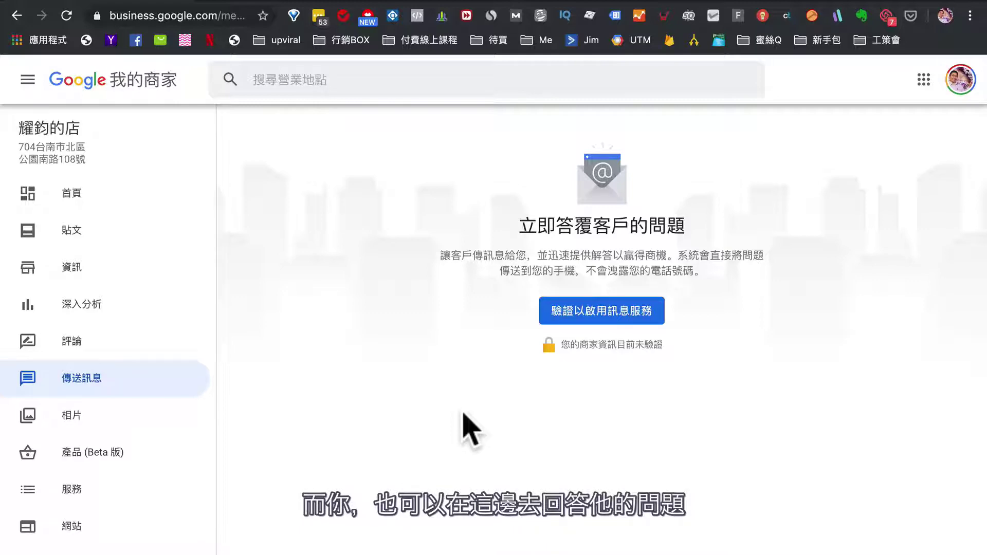
Open the 相片 page and look through the logo, cover and video upload options
{"action": "left_click", "coordinate": [127, 415]}
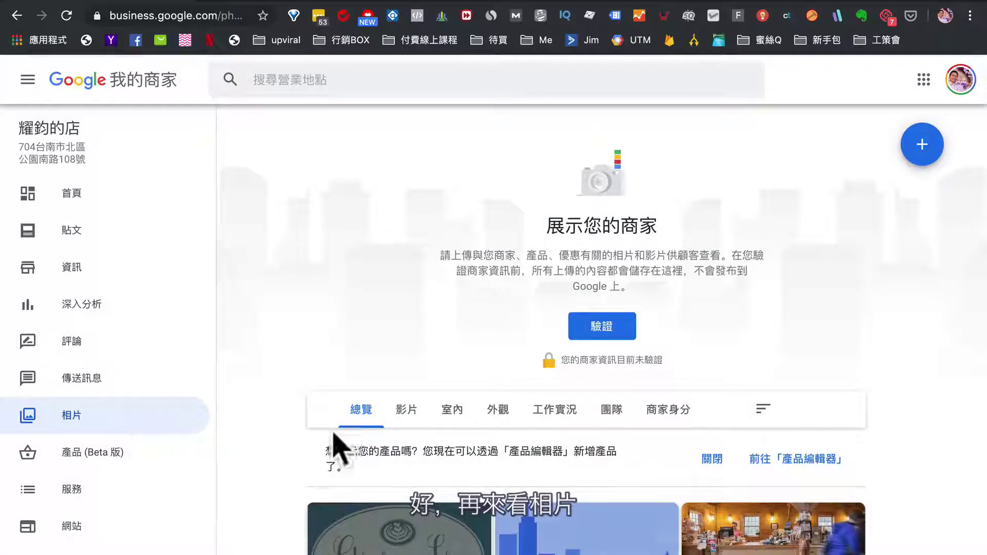
{"action": "scroll", "coordinate": [264, 511], "scroll_direction": "down", "scroll_amount": 3}
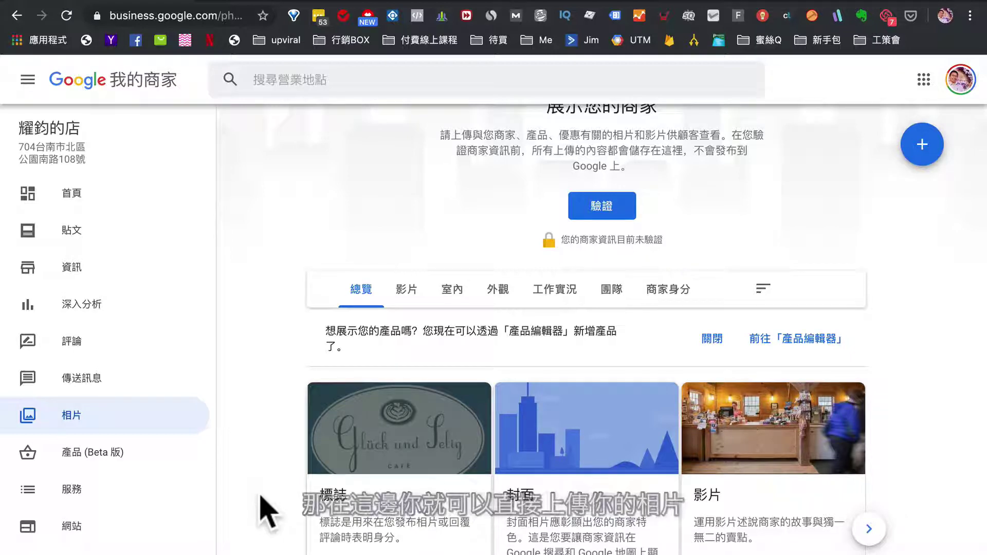
{"action": "scroll", "coordinate": [267, 514], "scroll_direction": "down", "scroll_amount": 4}
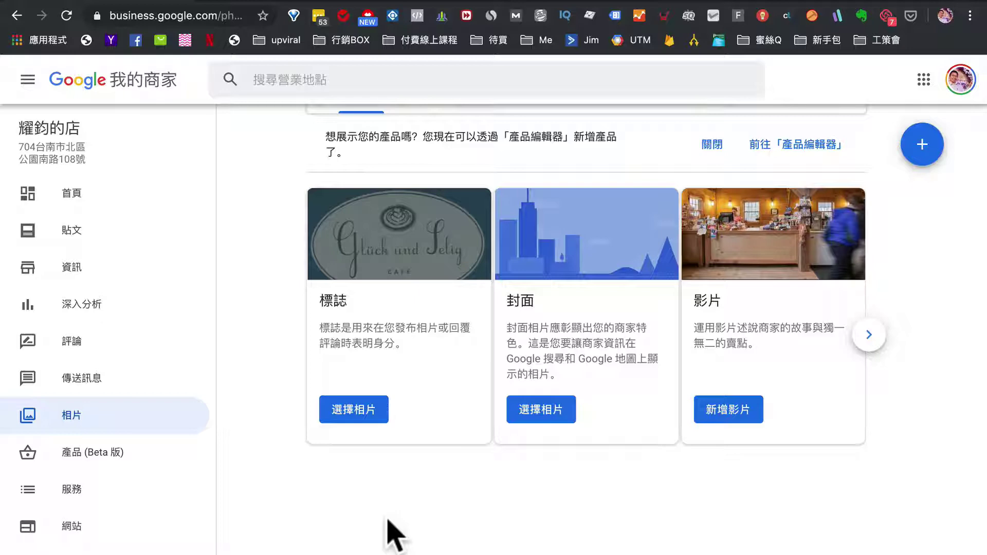
Open the new product collection form on the 產品 (Beta 版) page and review its fields, including the expanded 其他詳情 section
{"action": "left_click", "coordinate": [163, 465]}
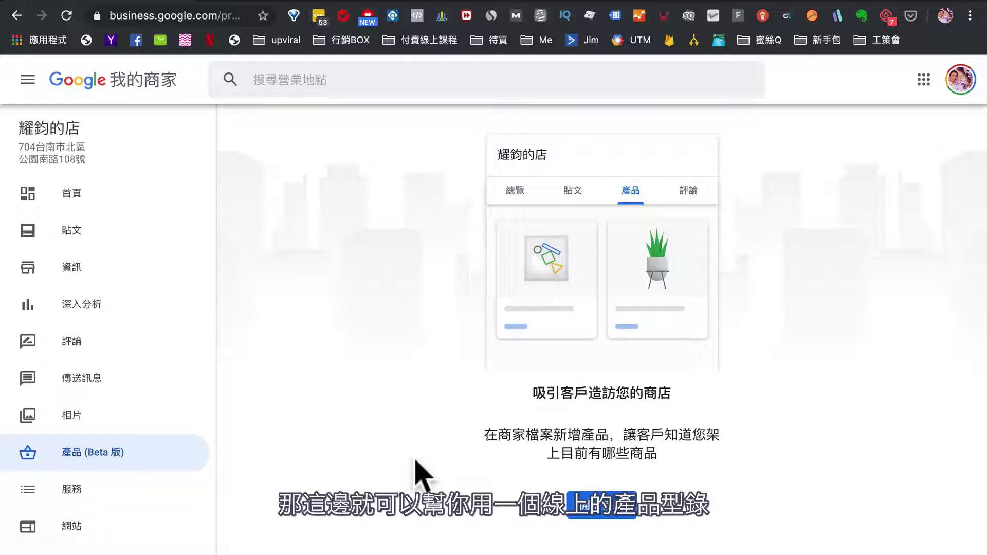
{"action": "left_click", "coordinate": [600, 512]}
{"action": "scroll", "coordinate": [558, 421], "scroll_direction": "down", "scroll_amount": 3}
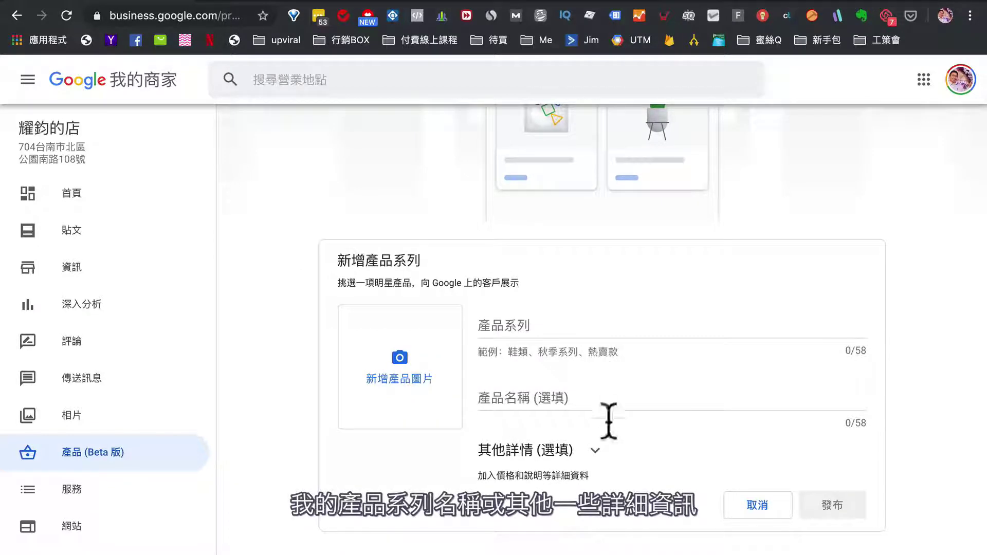
{"action": "left_click", "coordinate": [585, 454]}
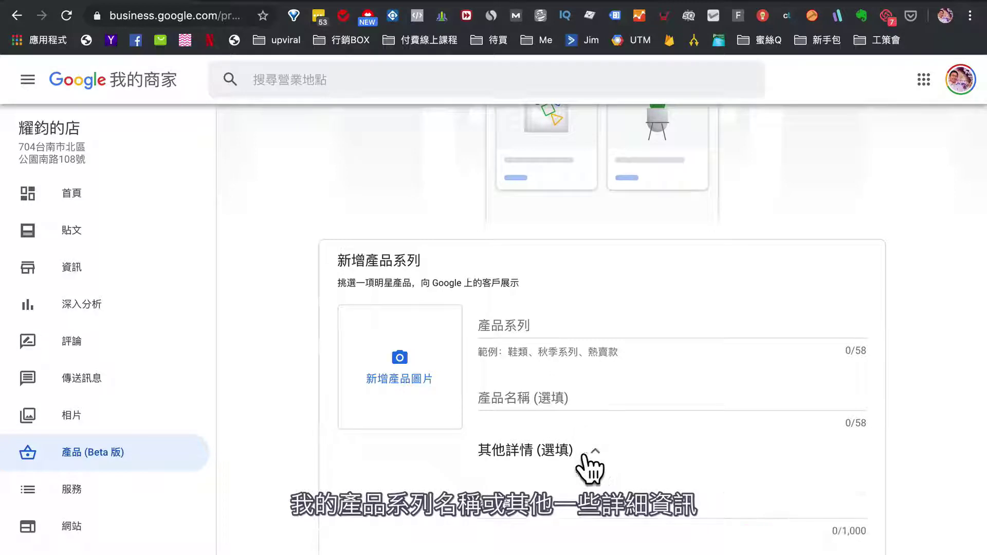
{"action": "scroll", "coordinate": [418, 513], "scroll_direction": "down", "scroll_amount": 4}
{"action": "scroll", "coordinate": [419, 514], "scroll_direction": "down", "scroll_amount": 2}
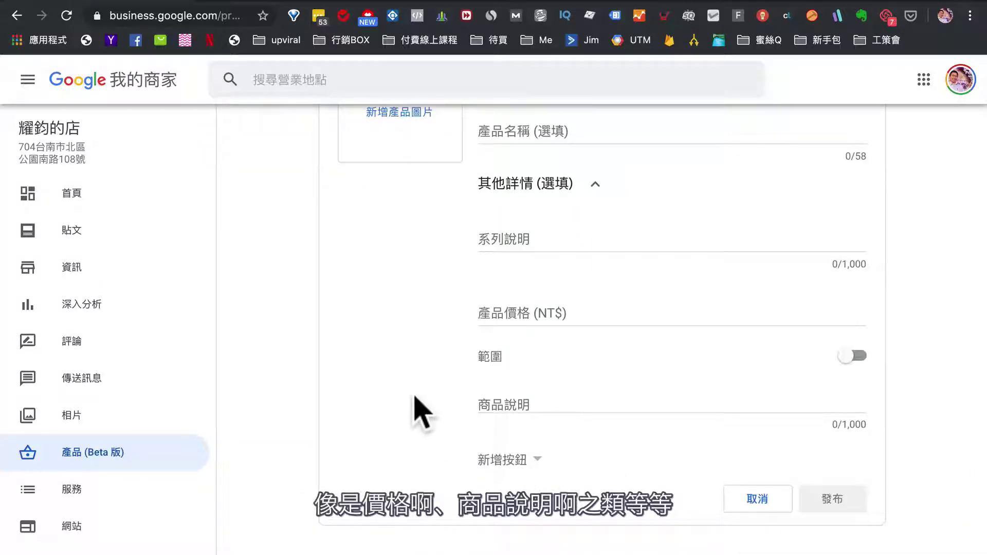
View the new section form on the 服務 page and look through the site preview on the 網站 page
{"action": "left_click", "coordinate": [78, 503]}
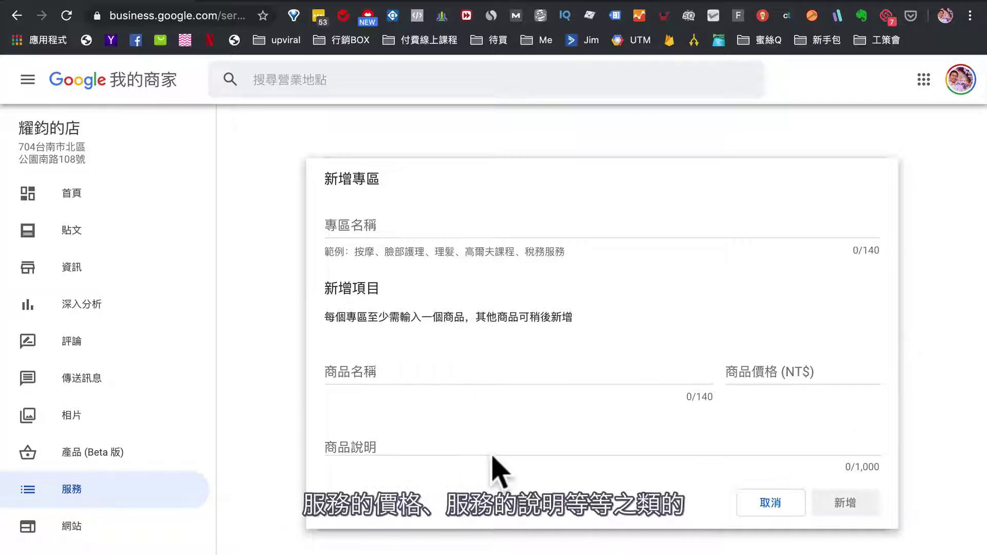
{"action": "scroll", "coordinate": [172, 452], "scroll_direction": "down", "scroll_amount": 6}
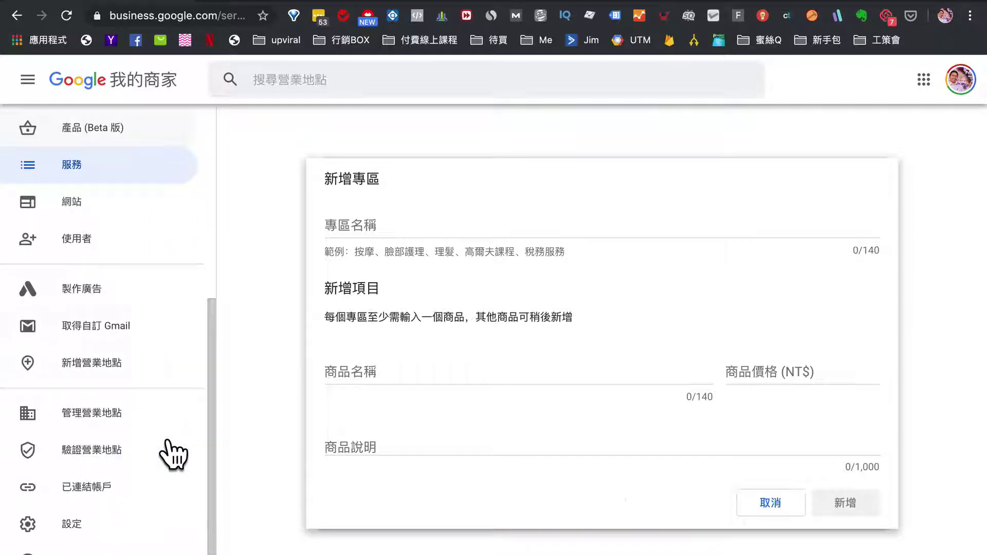
{"action": "left_click", "coordinate": [152, 219]}
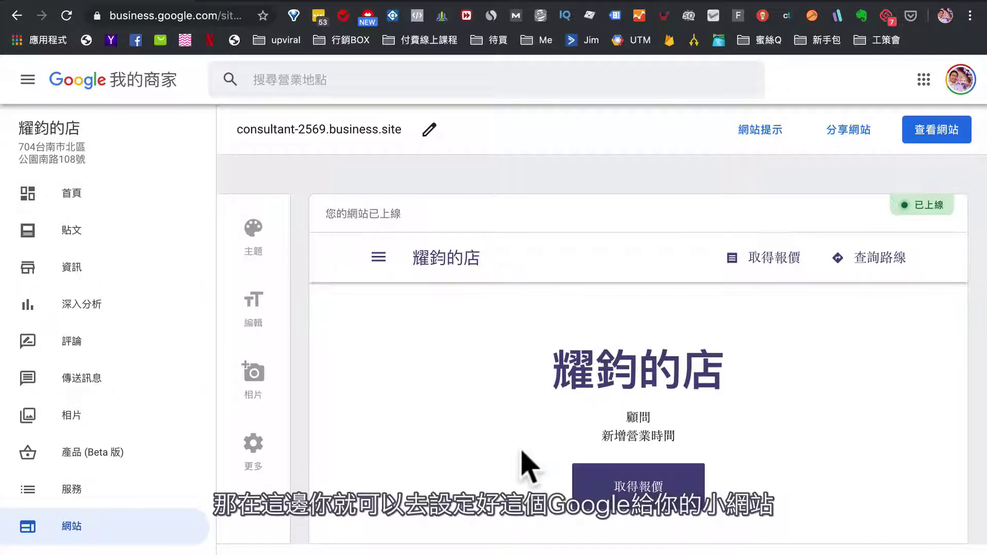
{"action": "scroll", "coordinate": [524, 460], "scroll_direction": "down", "scroll_amount": 3}
{"action": "scroll", "coordinate": [527, 465], "scroll_direction": "down", "scroll_amount": 3}
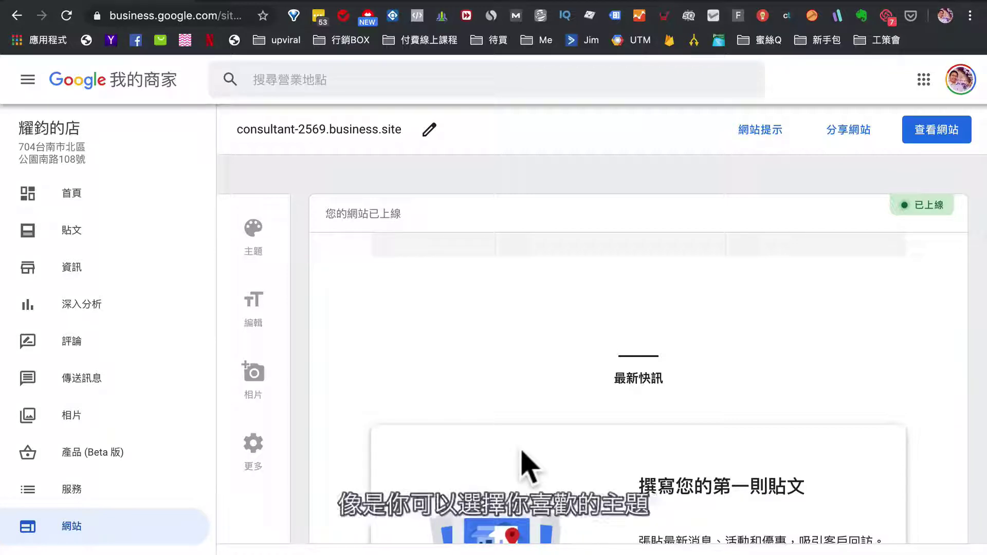
View the website's 主題 choices and examine the 編輯 settings for its main button, title, description and summary text
{"action": "scroll", "coordinate": [522, 452], "scroll_direction": "up", "scroll_amount": 6}
{"action": "left_click", "coordinate": [254, 230]}
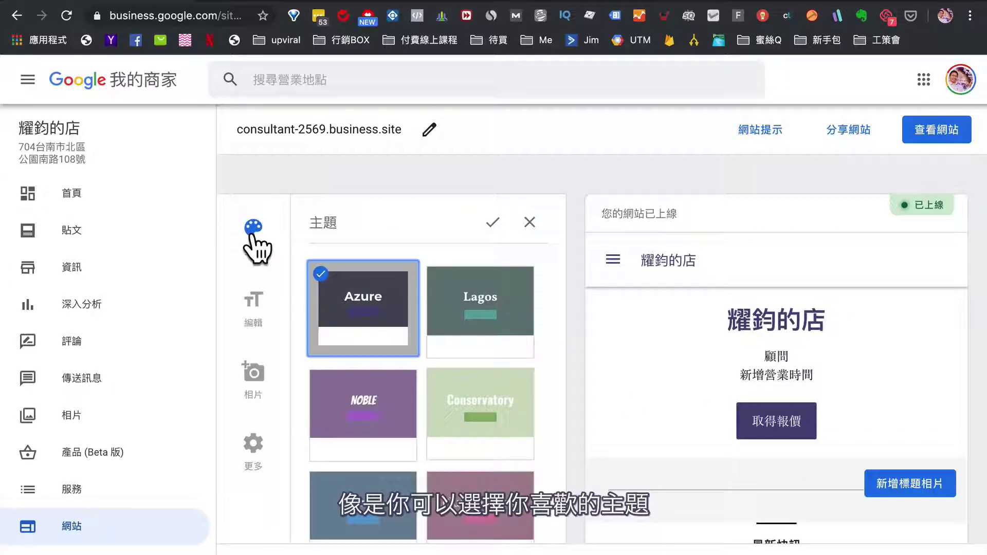
{"action": "left_click", "coordinate": [258, 324]}
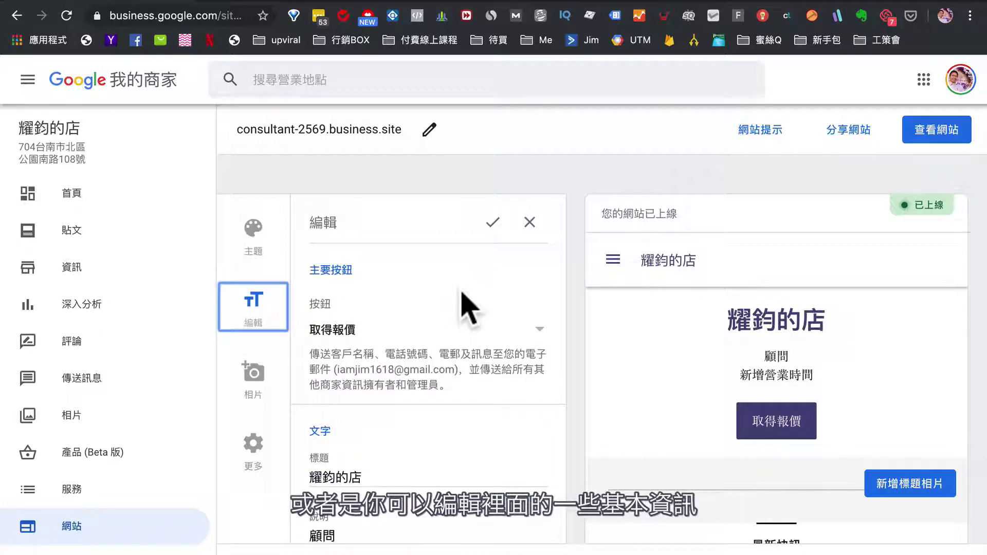
{"action": "scroll", "coordinate": [465, 303], "scroll_direction": "down", "scroll_amount": 3}
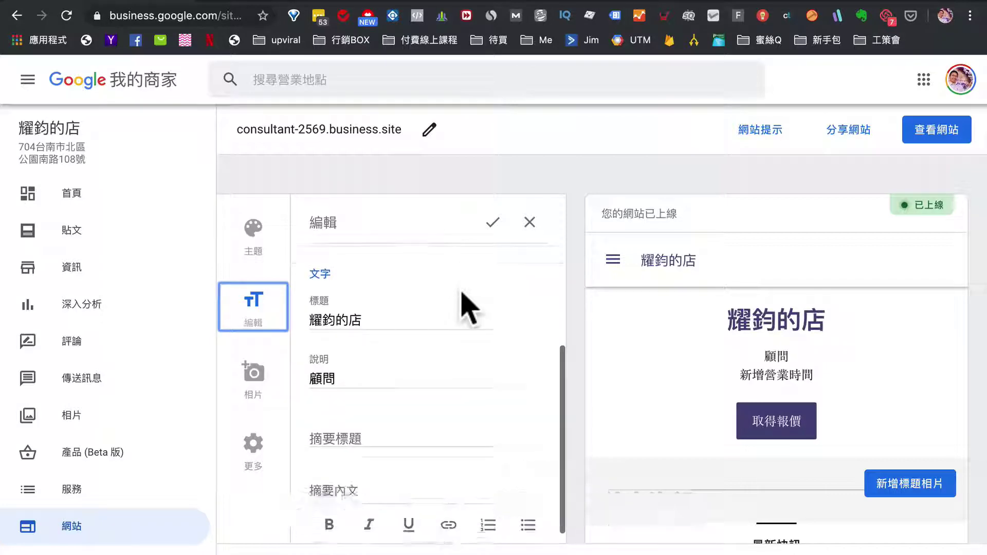
{"action": "left_click", "coordinate": [368, 319]}
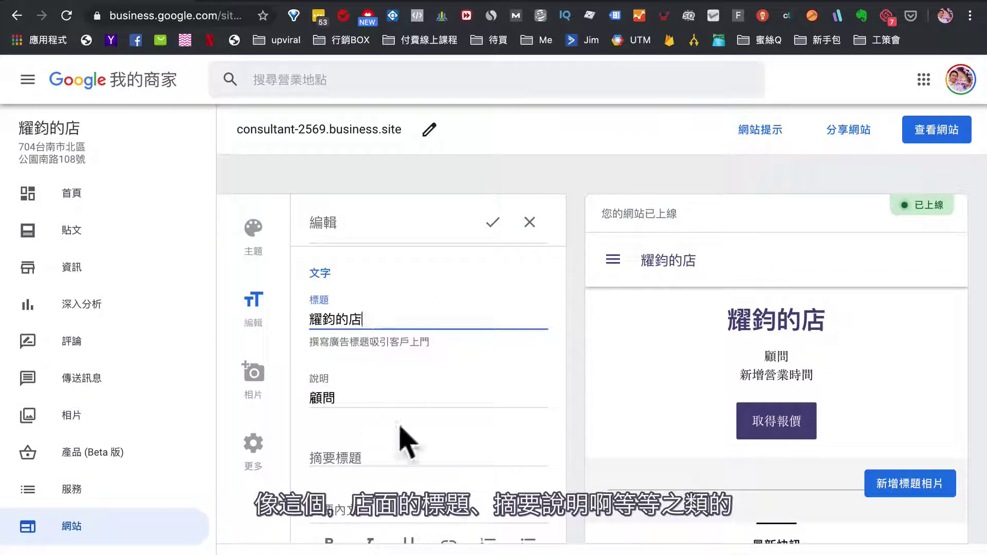
{"action": "scroll", "coordinate": [403, 437], "scroll_direction": "down", "scroll_amount": 1}
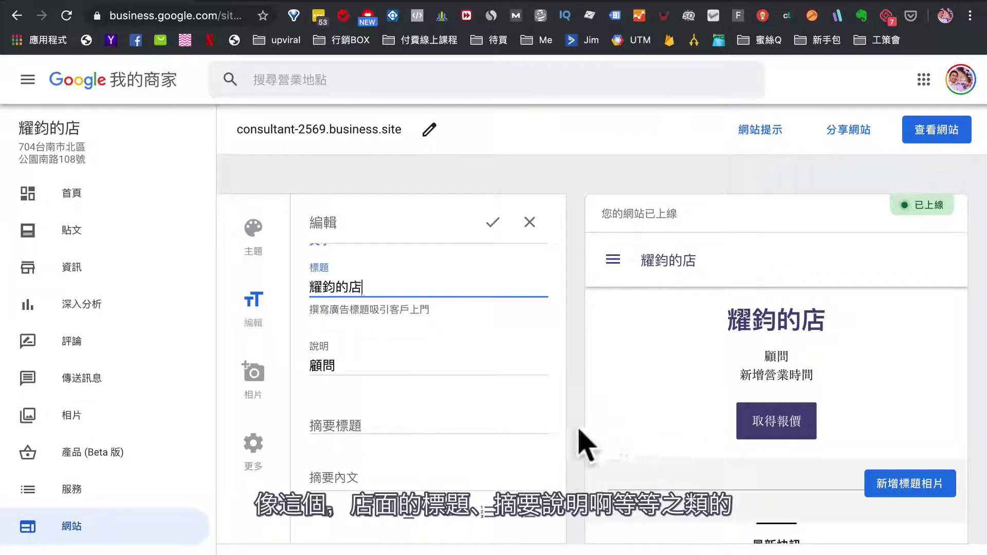
View the website's photo upload dialog, close it without uploading, and show the 更多 publishing settings
{"action": "left_click", "coordinate": [267, 404]}
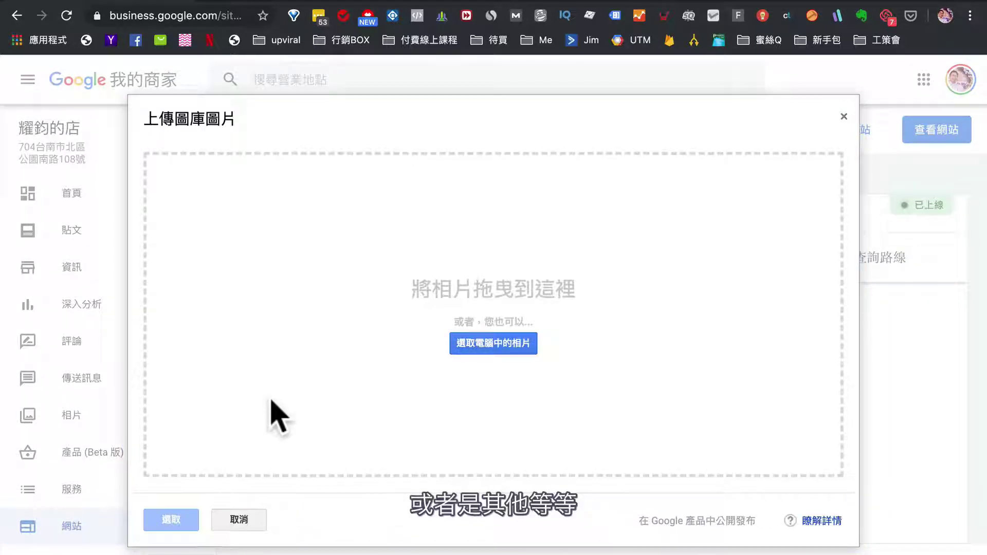
{"action": "left_click", "coordinate": [844, 116]}
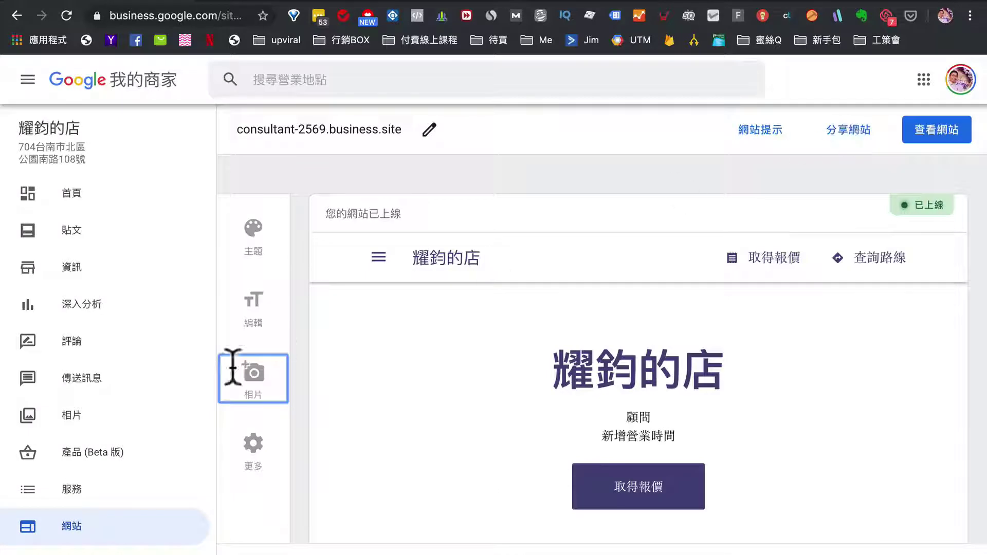
{"action": "left_click", "coordinate": [255, 449]}
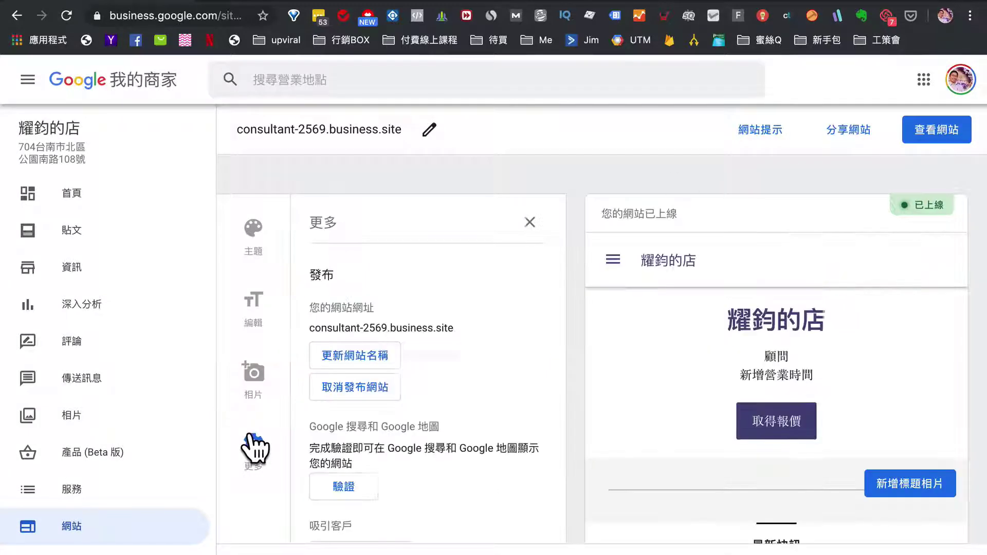
View the published website and its 取得報價 form, close the form, and return to the website editor
{"action": "left_click", "coordinate": [933, 134]}
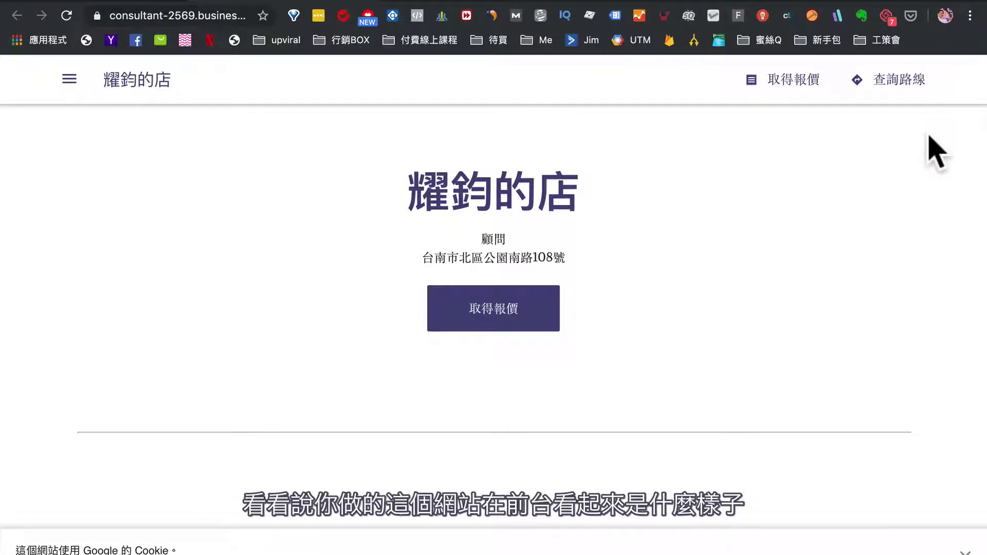
{"action": "left_click", "coordinate": [519, 308]}
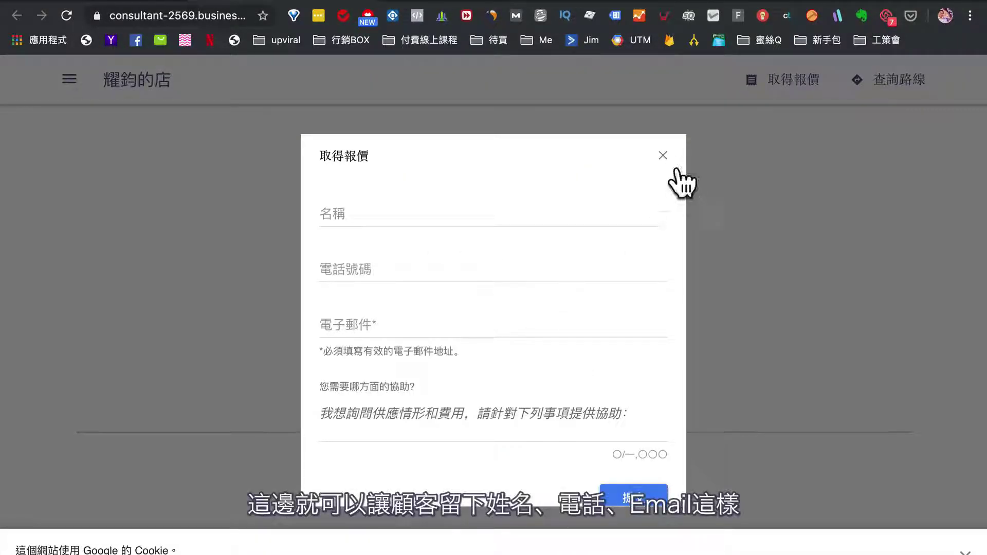
{"action": "left_click", "coordinate": [663, 155]}
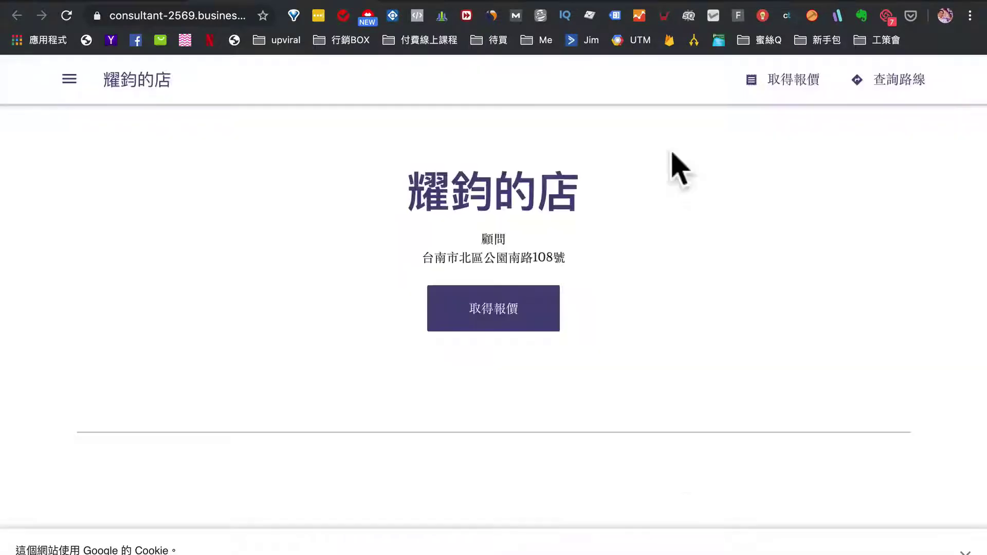
{"action": "left_click", "coordinate": [77, 1]}
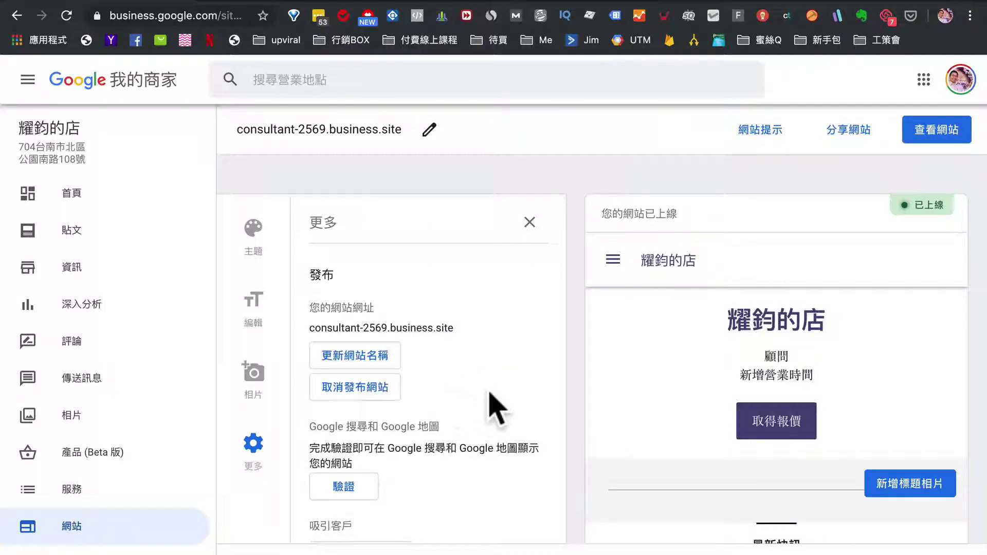
View the 使用者 permissions and the available roles for adding a user, and close both dialogs without inviting anyone
{"action": "scroll", "coordinate": [67, 448], "scroll_direction": "down", "scroll_amount": 5}
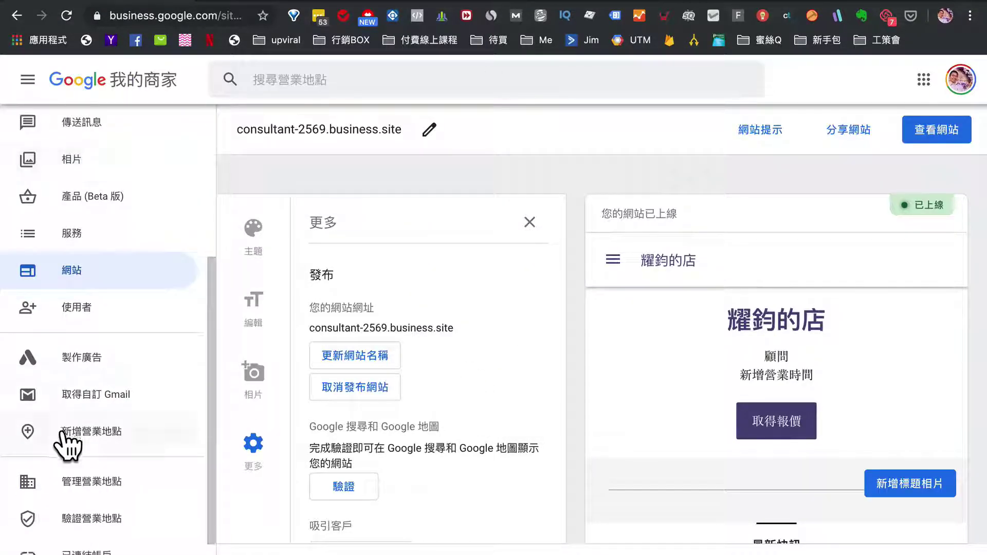
{"action": "left_click", "coordinate": [72, 309]}
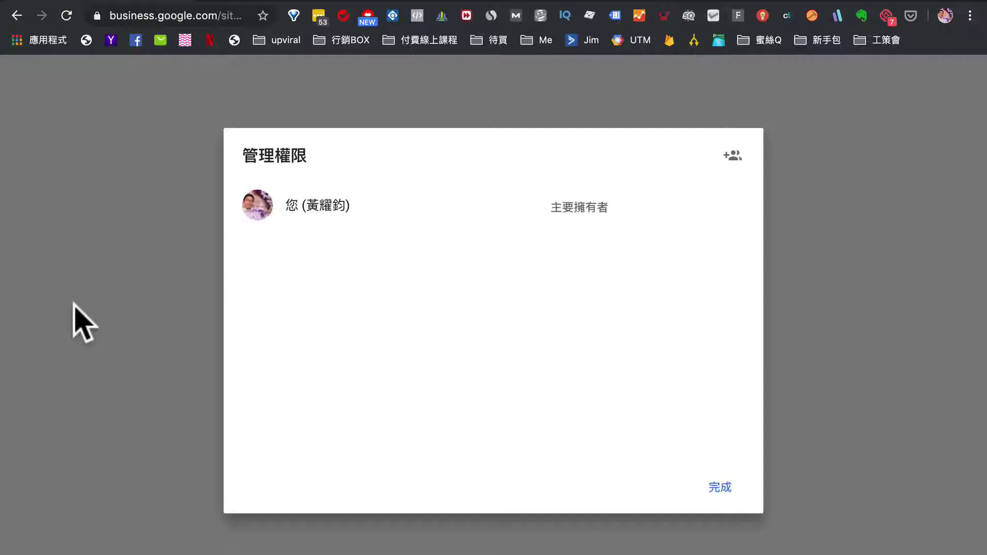
{"action": "left_click", "coordinate": [734, 157]}
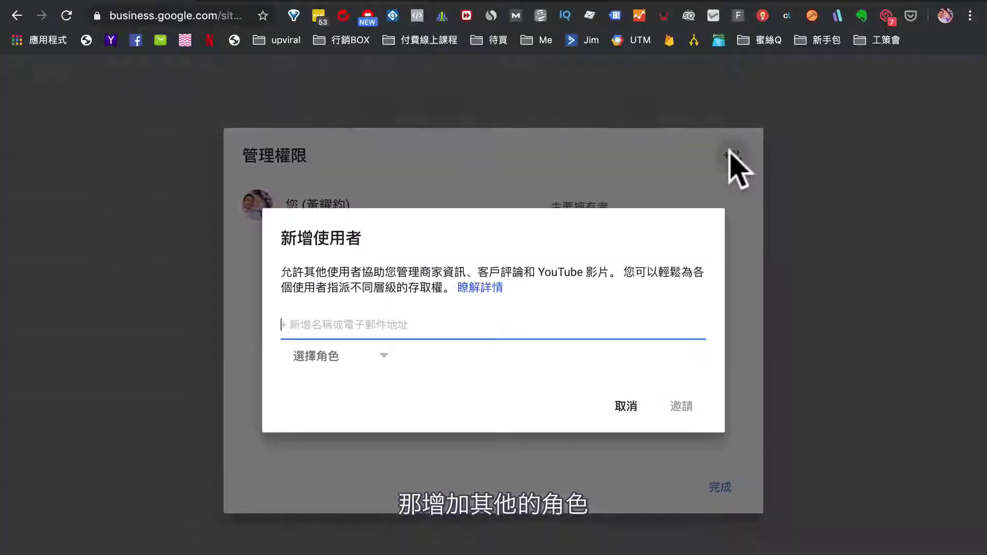
{"action": "left_click", "coordinate": [369, 358]}
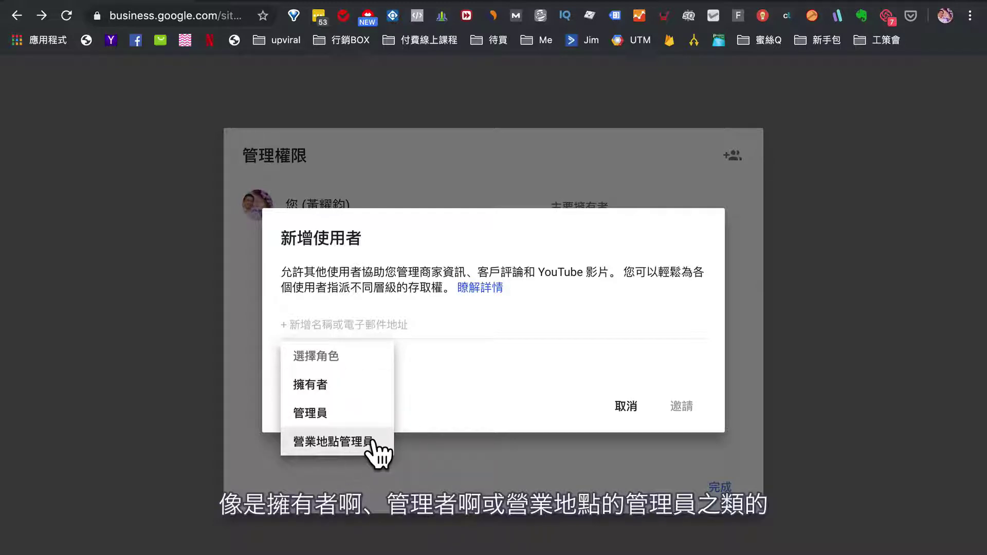
{"action": "left_click", "coordinate": [489, 392]}
{"action": "left_click", "coordinate": [378, 319]}
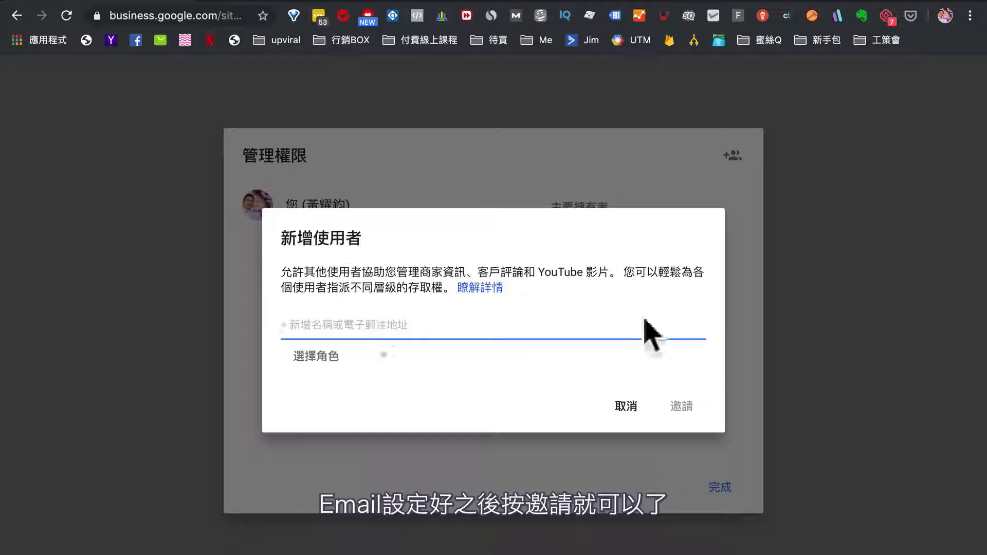
{"action": "left_click", "coordinate": [837, 214]}
{"action": "left_click", "coordinate": [721, 489]}
Go to 管理營業地點 and open the dashboard of the 台九線烘焙坊（麻糬） location
{"action": "scroll", "coordinate": [73, 331], "scroll_direction": "down", "scroll_amount": 2}
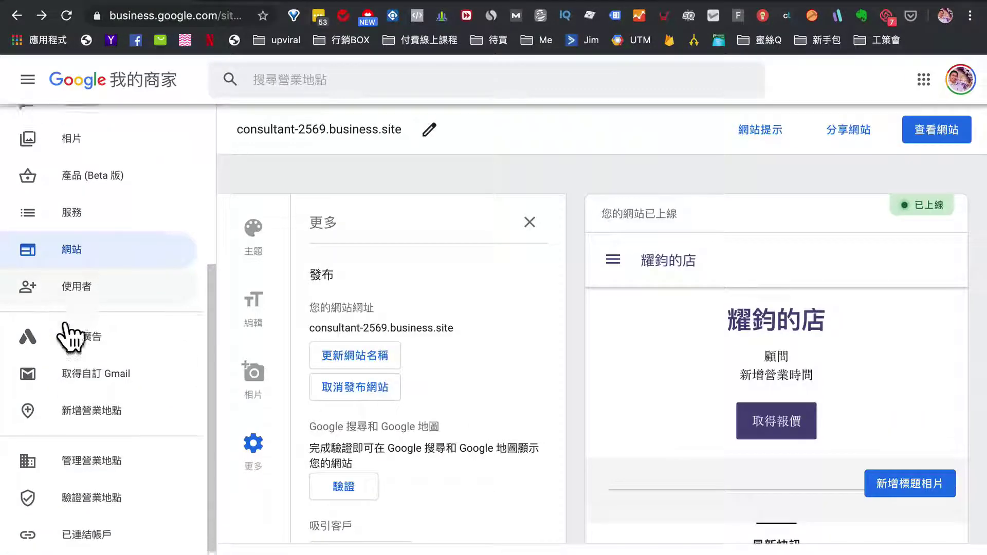
{"action": "scroll", "coordinate": [71, 337], "scroll_direction": "down", "scroll_amount": 1}
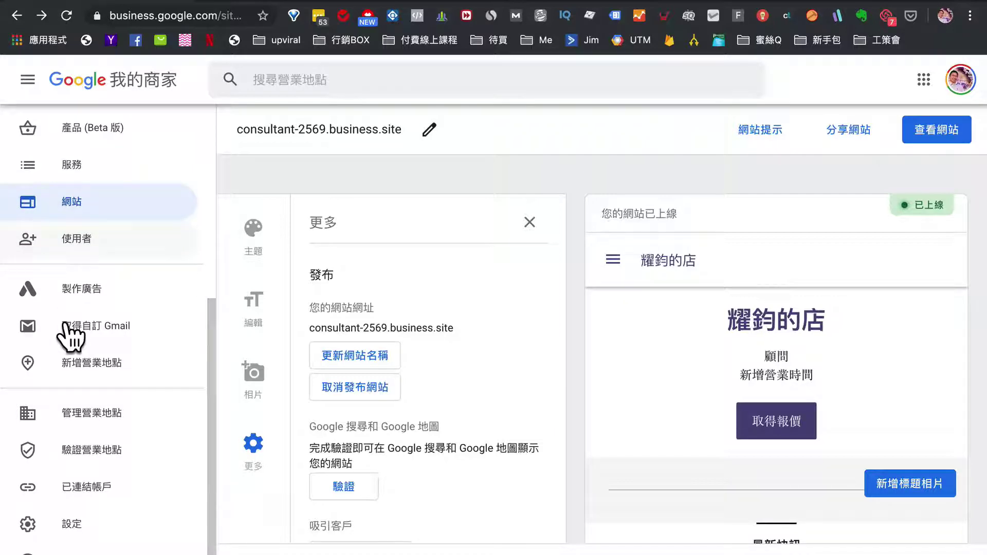
{"action": "left_click", "coordinate": [84, 429]}
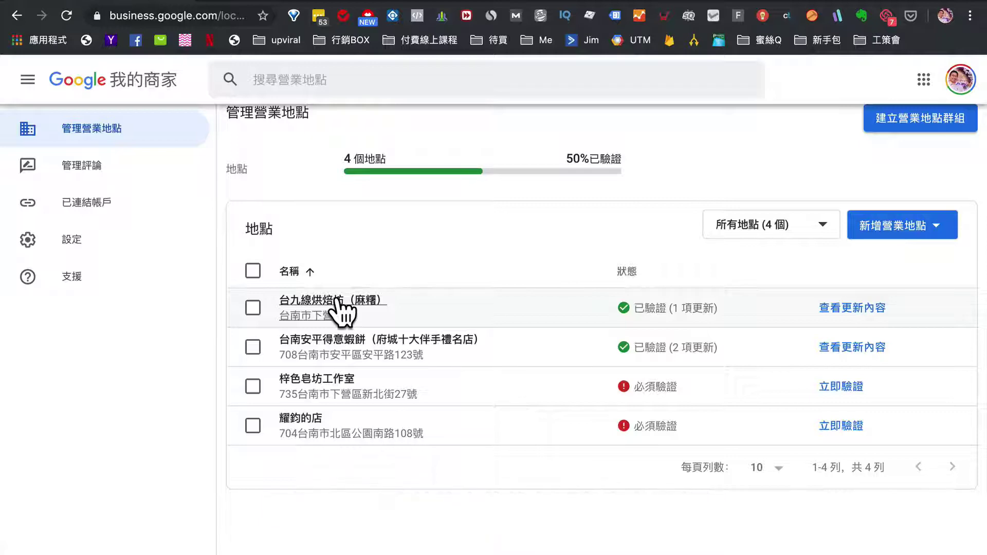
{"action": "left_click", "coordinate": [339, 309]}
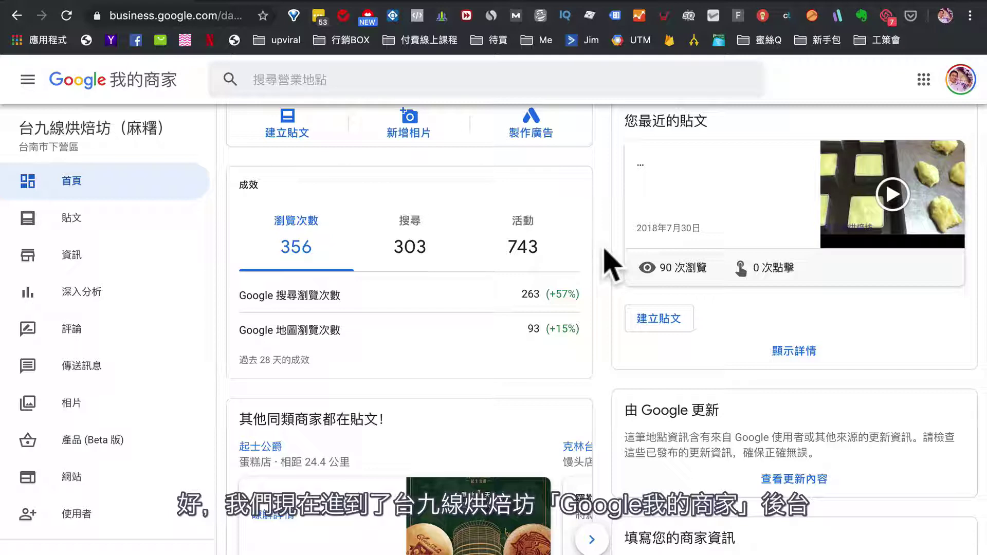
Go to the 貼文 page, play the 2018年7月30日 video post, skip ahead to about 0:16, and pause it
{"action": "left_click", "coordinate": [47, 226]}
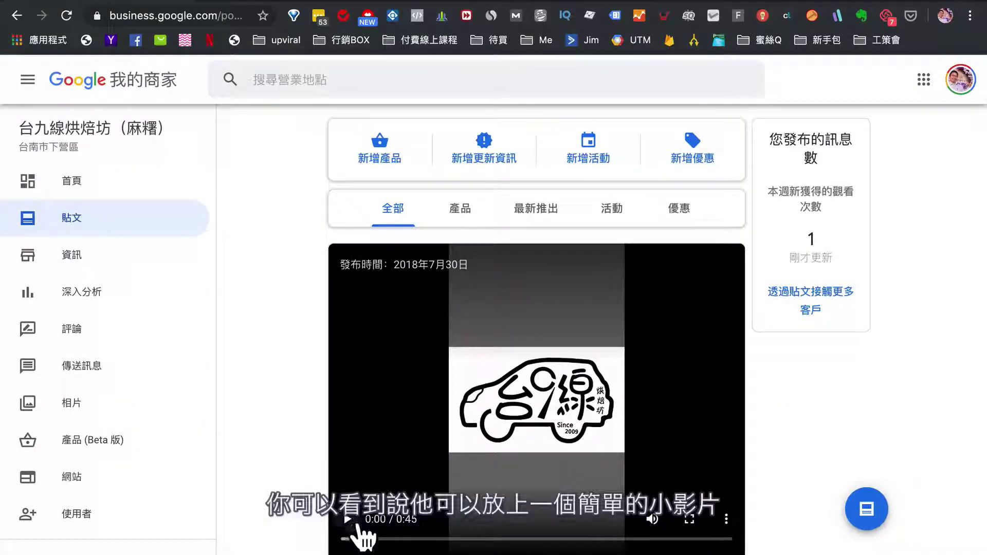
{"action": "left_click", "coordinate": [349, 519]}
{"action": "scroll", "coordinate": [267, 475], "scroll_direction": "down", "scroll_amount": 2}
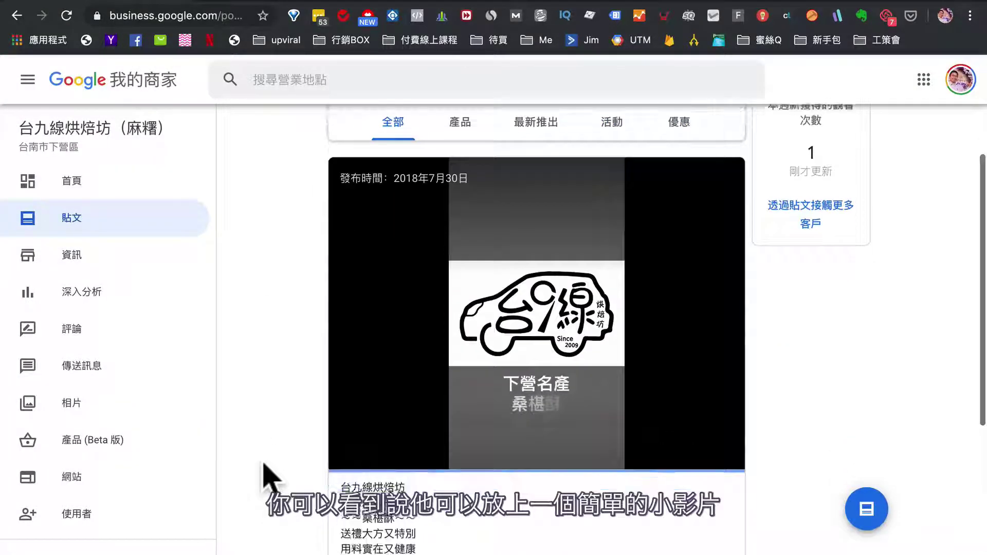
{"action": "scroll", "coordinate": [267, 406], "scroll_direction": "up", "scroll_amount": 2}
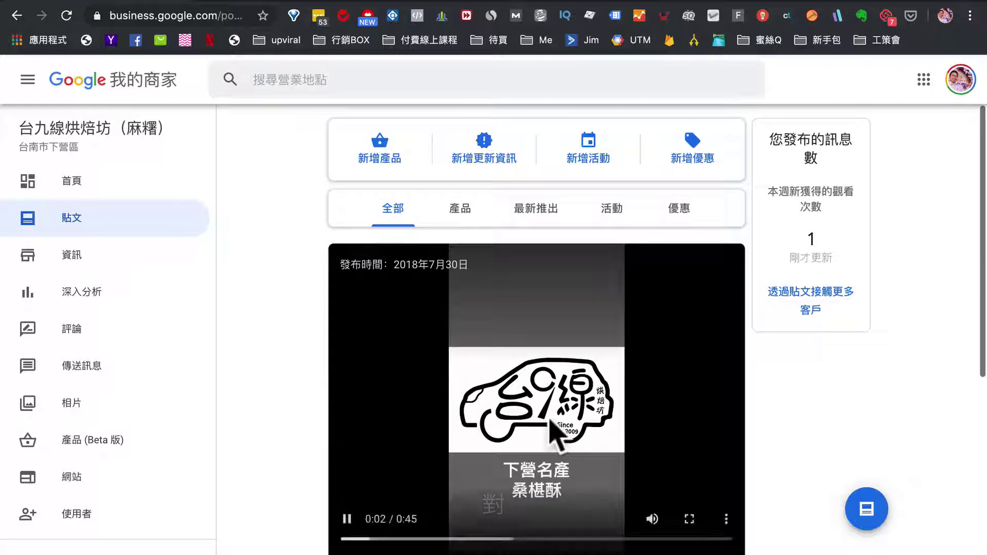
{"action": "left_click", "coordinate": [481, 539]}
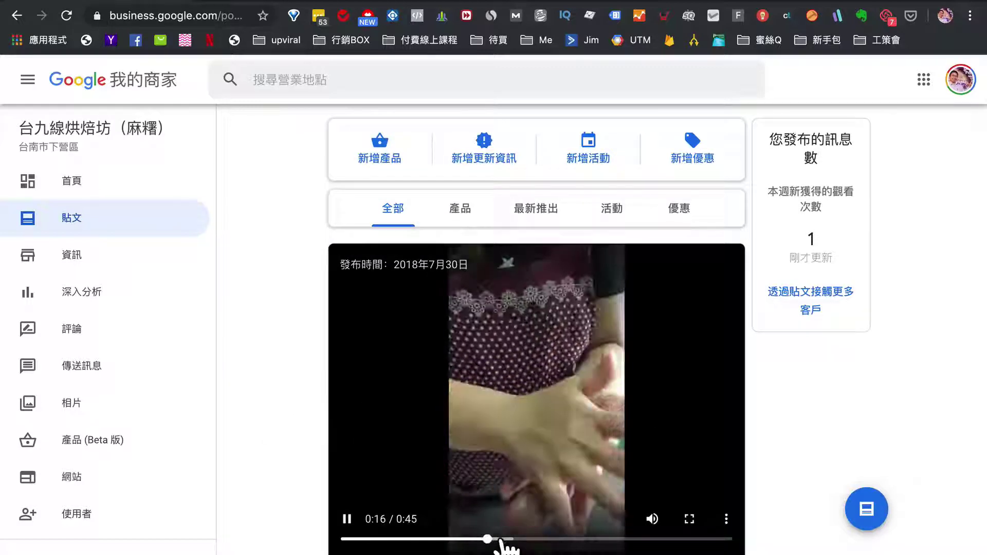
{"action": "left_click", "coordinate": [347, 519]}
View the 產品 and 新功能 forms for creating a post, and close the dialog without publishing
{"action": "left_click", "coordinate": [376, 159]}
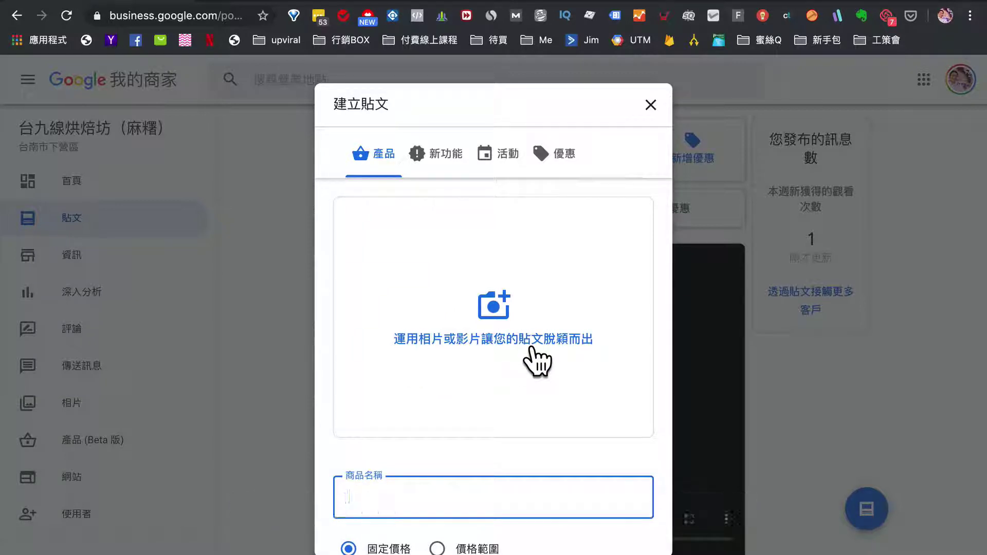
{"action": "scroll", "coordinate": [535, 348], "scroll_direction": "down", "scroll_amount": 4}
{"action": "scroll", "coordinate": [535, 360], "scroll_direction": "up", "scroll_amount": 4}
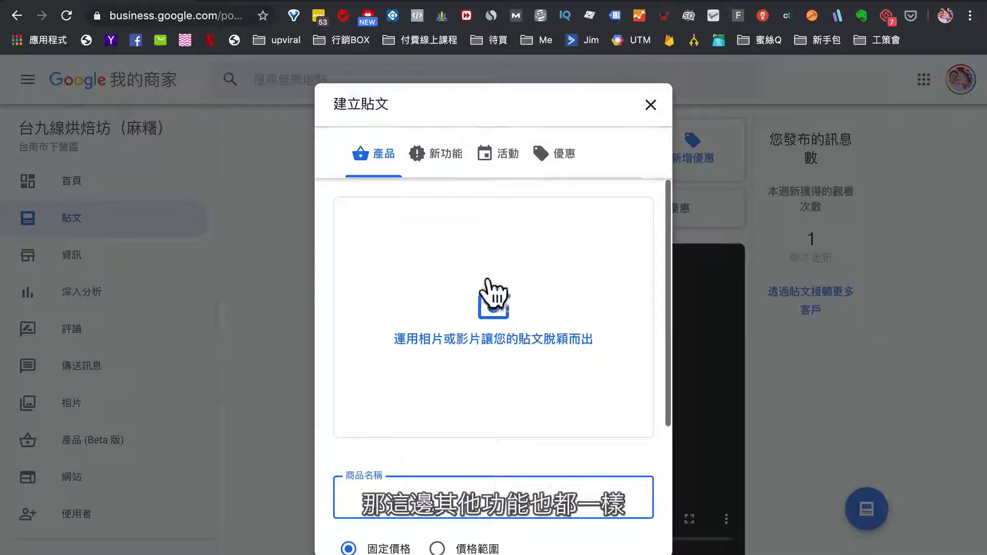
{"action": "left_click", "coordinate": [437, 157]}
{"action": "scroll", "coordinate": [514, 346], "scroll_direction": "down", "scroll_amount": 3}
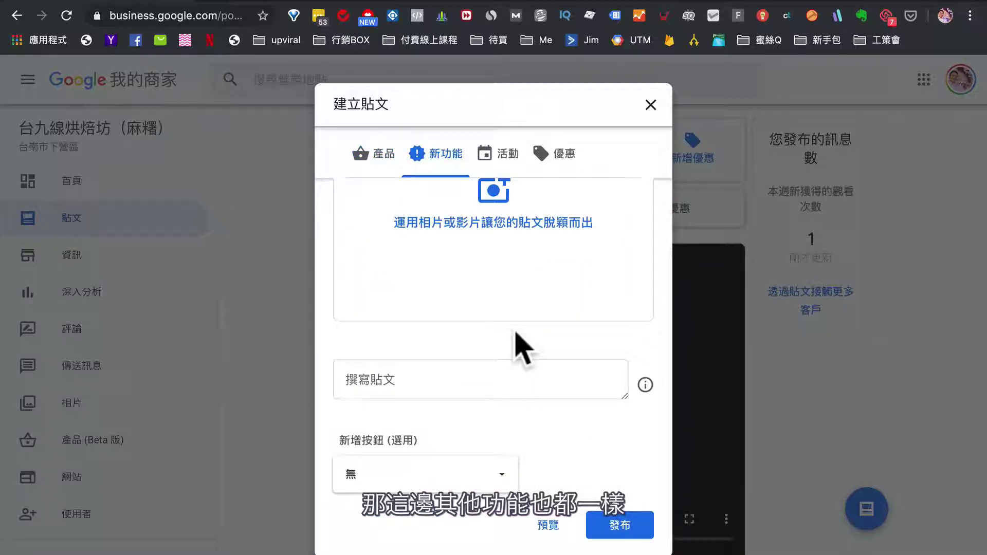
{"action": "scroll", "coordinate": [545, 308], "scroll_direction": "up", "scroll_amount": 3}
{"action": "left_click", "coordinate": [657, 108]}
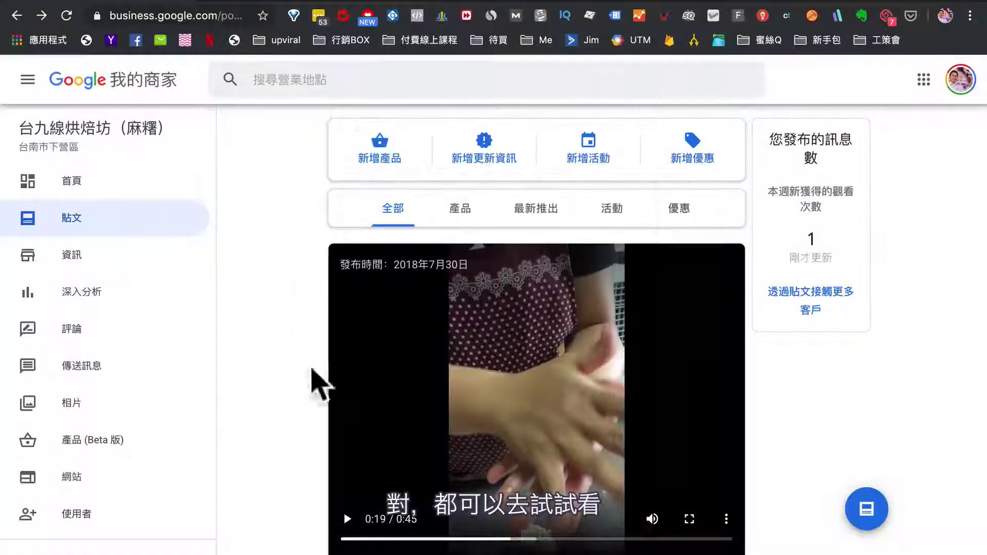
Look through the location's 資訊 page, from the business name and opening hours down to the description and photo fields
{"action": "left_click", "coordinate": [90, 267]}
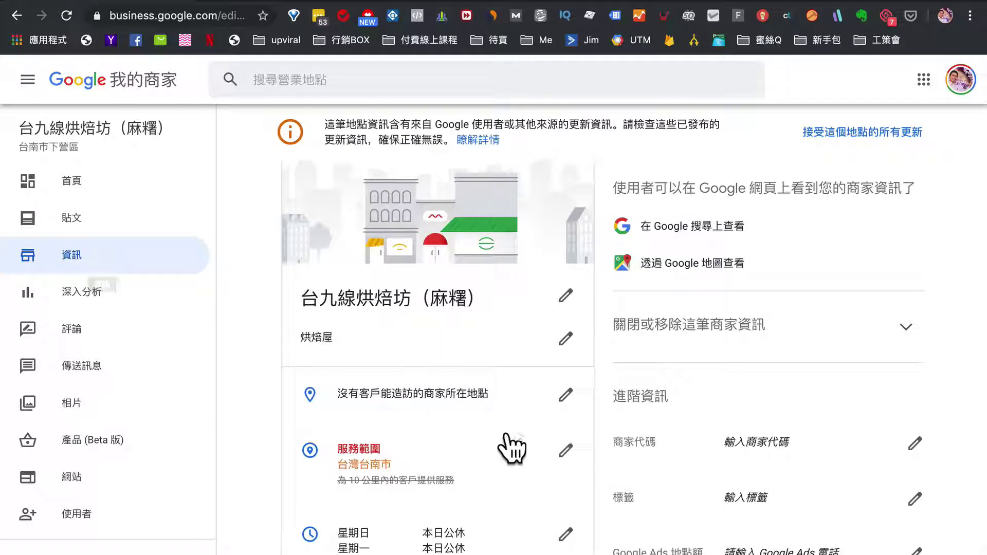
{"action": "scroll", "coordinate": [504, 444], "scroll_direction": "down", "scroll_amount": 10}
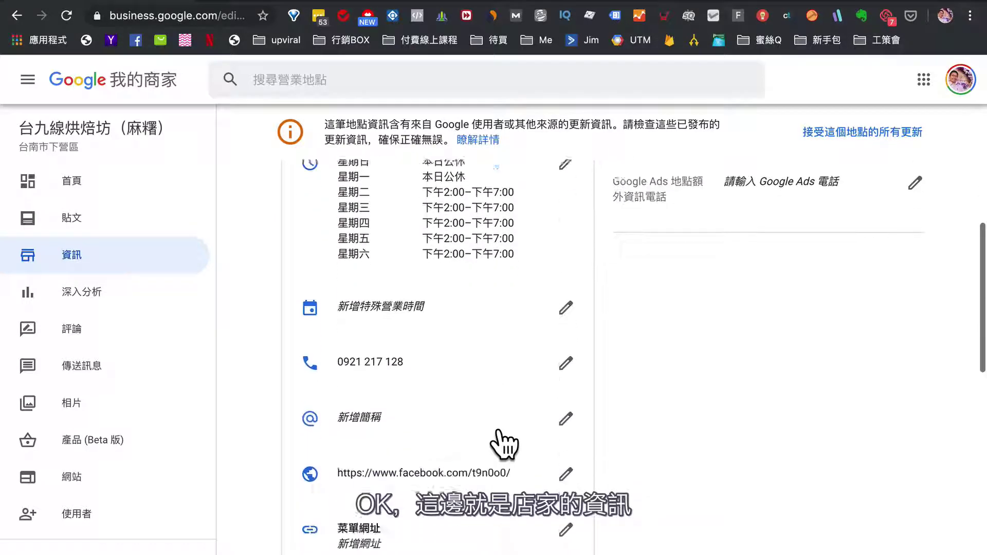
{"action": "scroll", "coordinate": [503, 442], "scroll_direction": "down", "scroll_amount": 9}
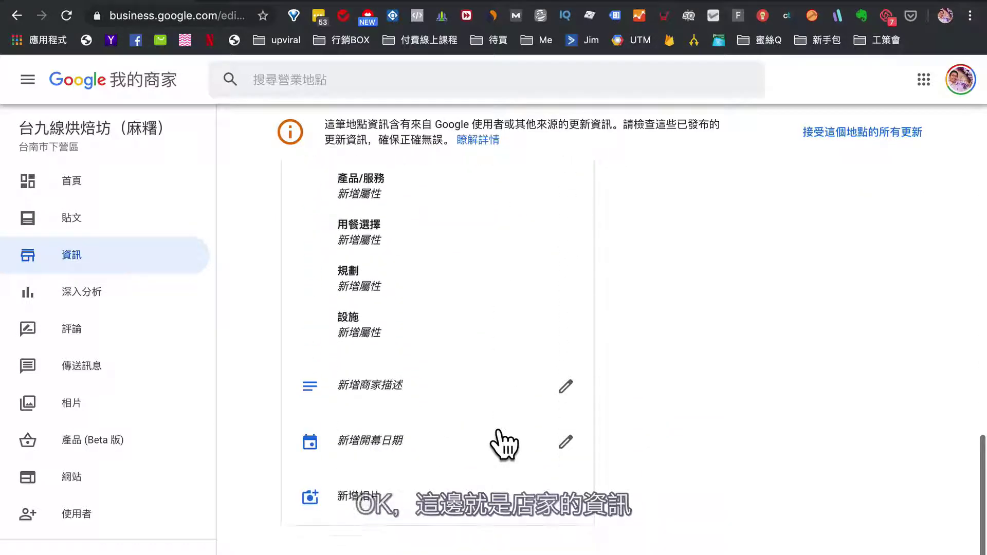
Examine the 深入分析 statistics: how customers search for the business, the search queries, the views and the customer actions
{"action": "left_click", "coordinate": [128, 292]}
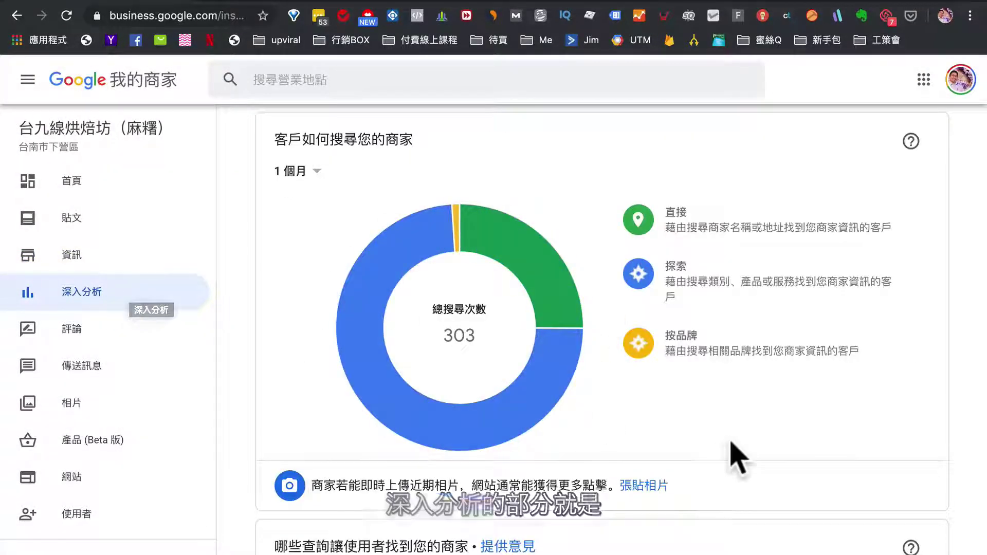
{"action": "scroll", "coordinate": [607, 393], "scroll_direction": "down", "scroll_amount": 15}
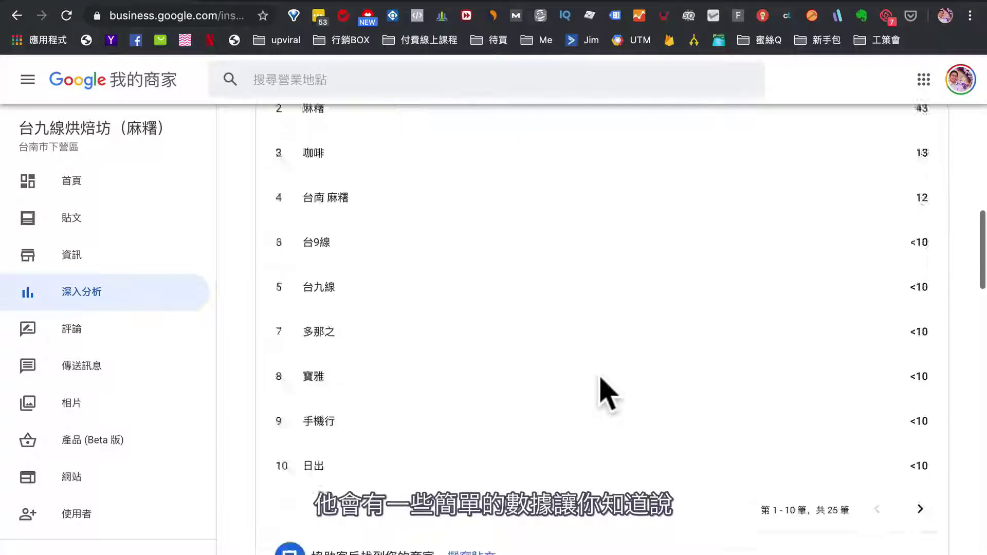
{"action": "scroll", "coordinate": [607, 394], "scroll_direction": "down", "scroll_amount": 13}
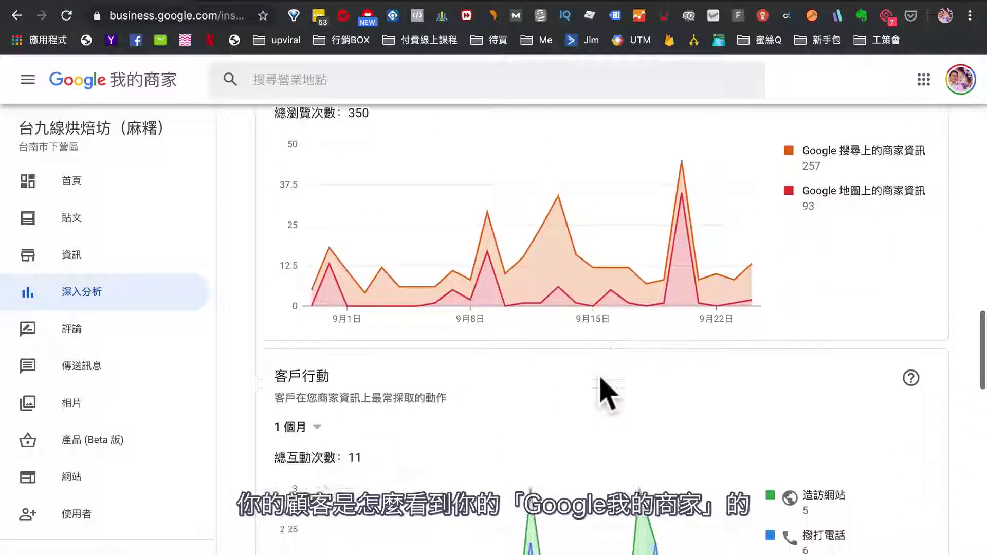
{"action": "scroll", "coordinate": [606, 393], "scroll_direction": "down", "scroll_amount": 2}
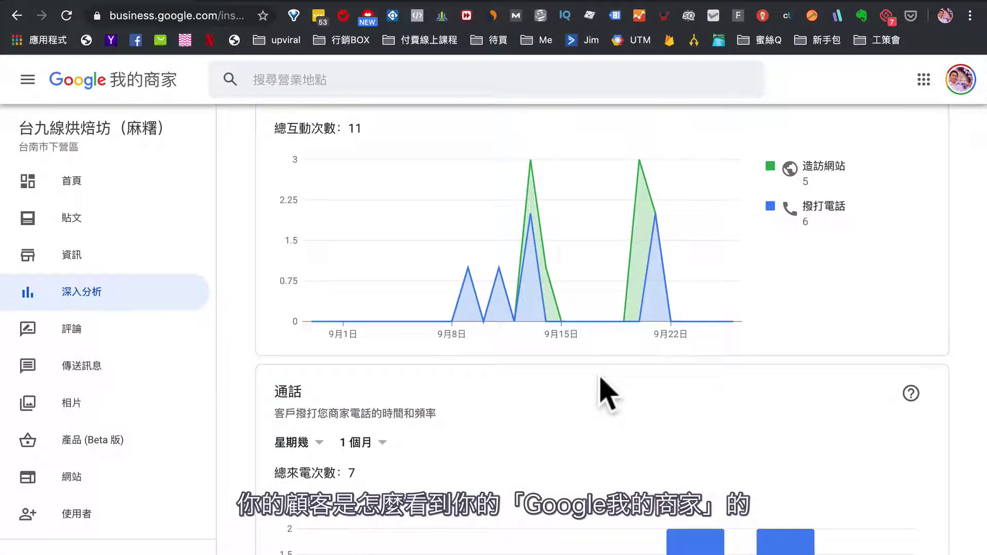
View the customer reviews on the 評論 page and the app installation options on the 傳送訊息 page
{"action": "left_click", "coordinate": [132, 334]}
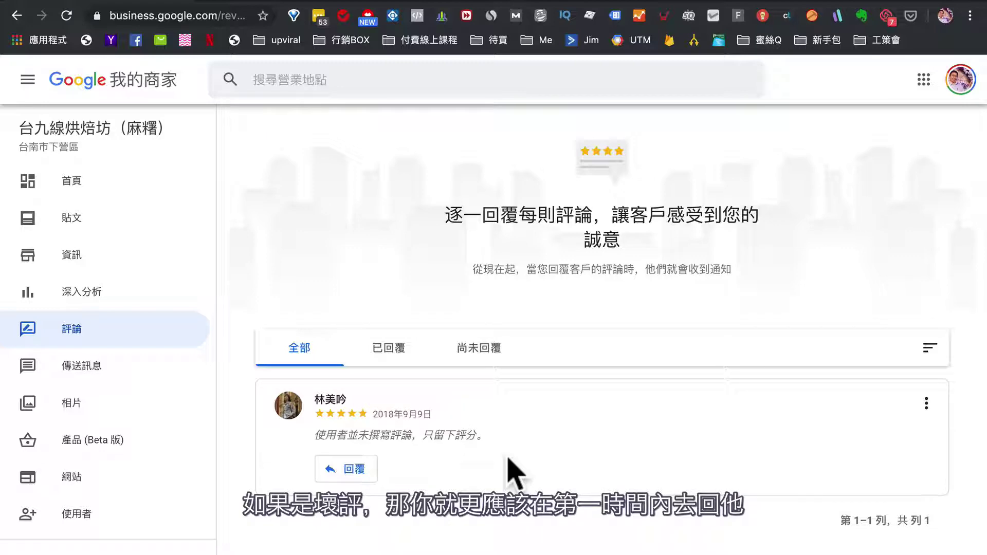
{"action": "left_click", "coordinate": [109, 366]}
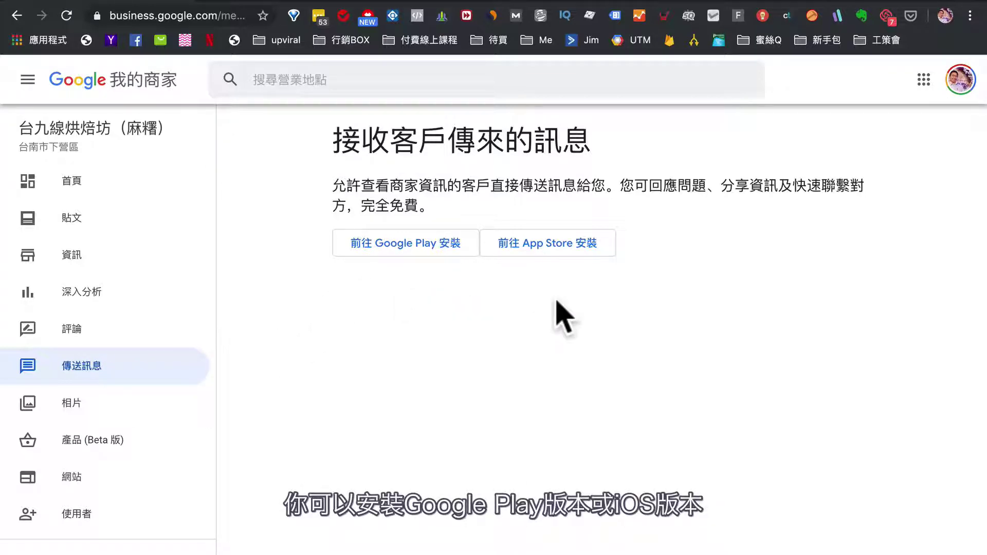
Browse the 相片 page's photos and view counts, view the cover photo at full size, and return to the gallery
{"action": "left_click", "coordinate": [159, 416]}
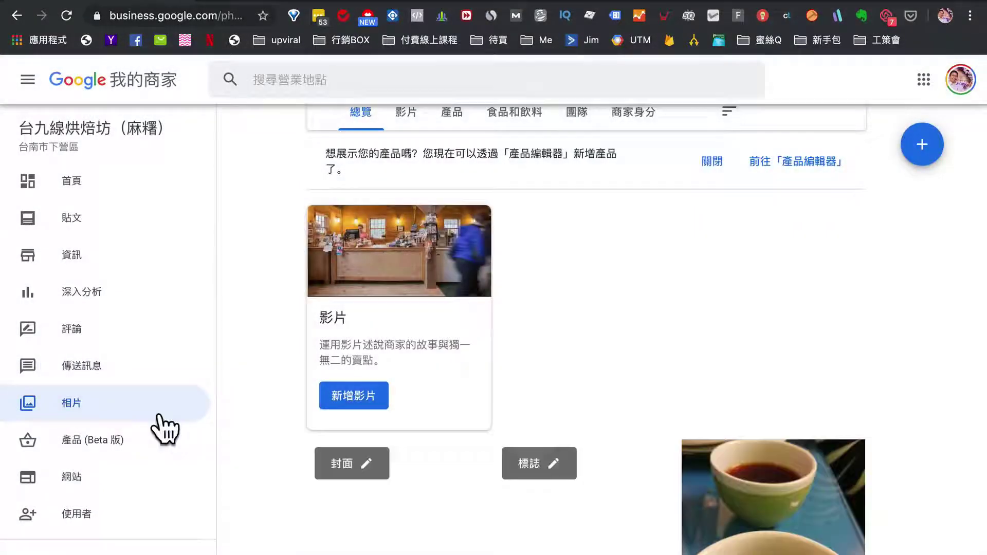
{"action": "scroll", "coordinate": [264, 406], "scroll_direction": "down", "scroll_amount": 4}
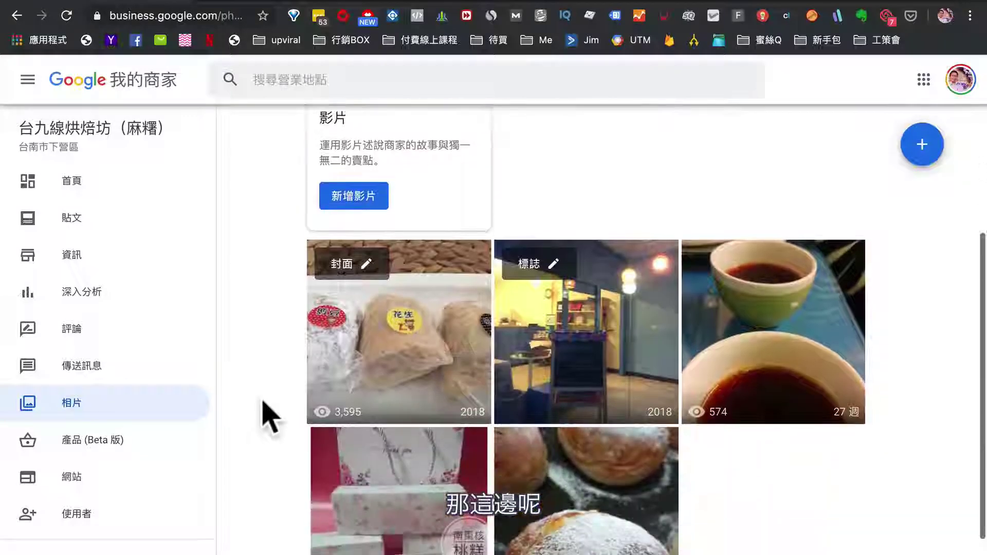
{"action": "scroll", "coordinate": [269, 418], "scroll_direction": "down", "scroll_amount": 1}
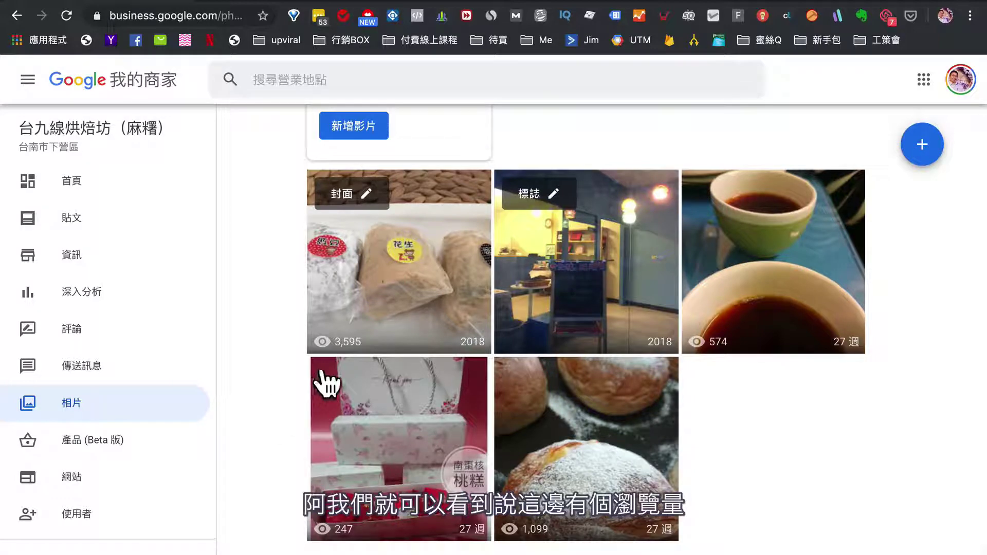
{"action": "left_click", "coordinate": [348, 342]}
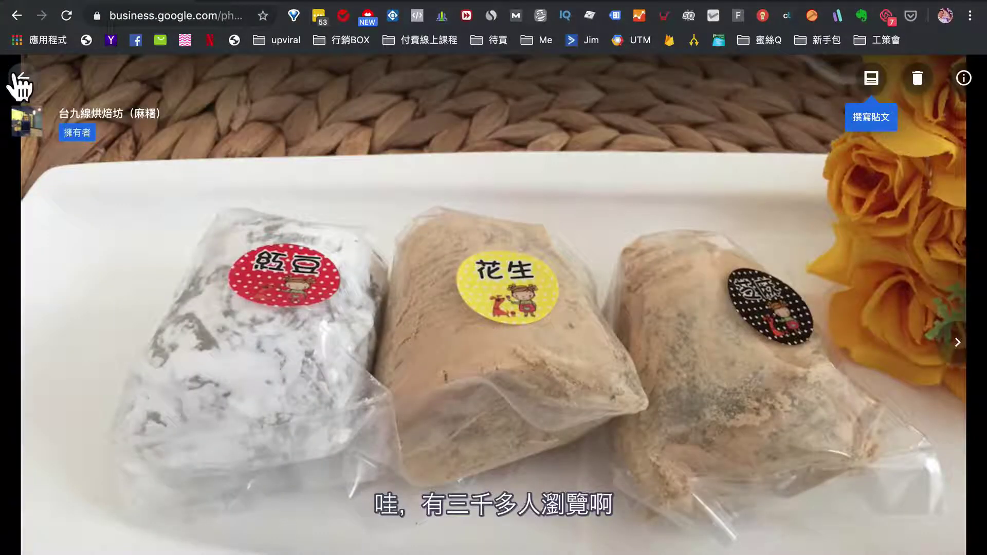
{"action": "left_click", "coordinate": [20, 78]}
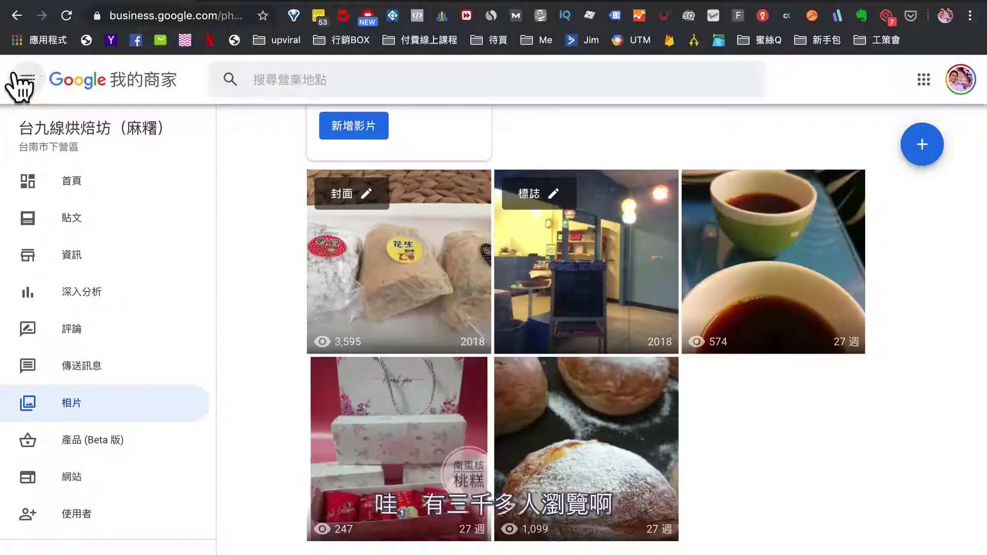
View the 產品 (Beta 版) page, and look through the unpublished site preview on the 網站 page down to its photo gallery
{"action": "left_click", "coordinate": [139, 437]}
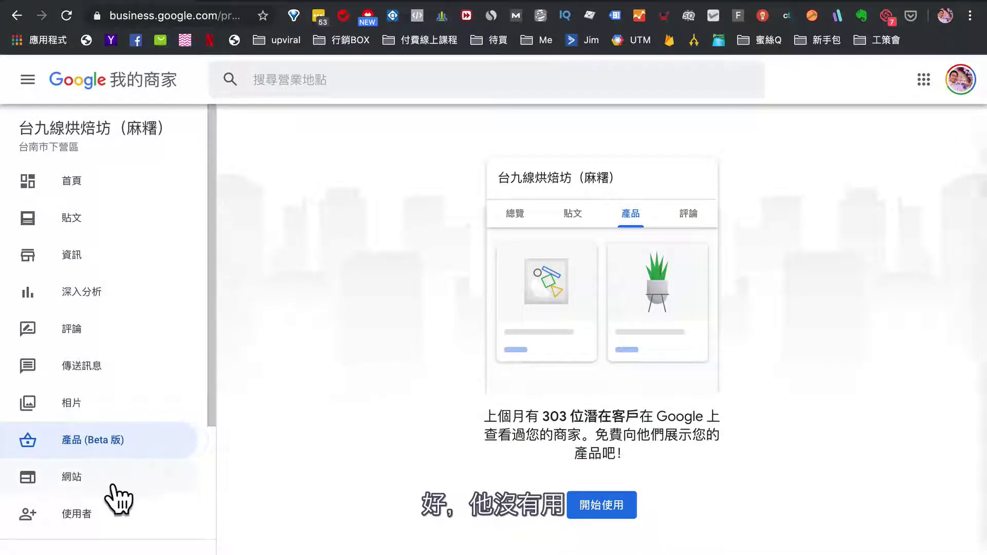
{"action": "left_click", "coordinate": [115, 486]}
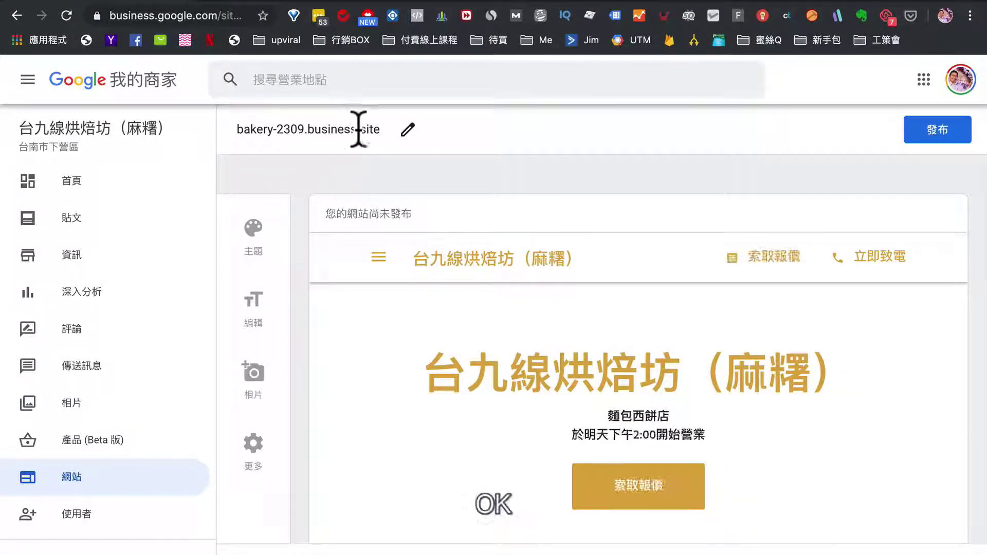
{"action": "scroll", "coordinate": [733, 319], "scroll_direction": "down", "scroll_amount": 5}
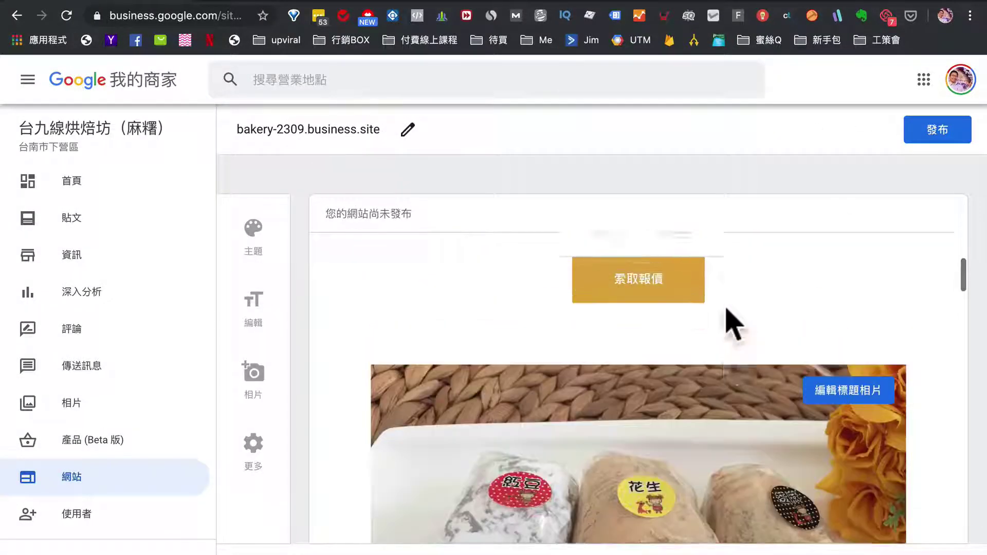
{"action": "scroll", "coordinate": [771, 288], "scroll_direction": "up", "scroll_amount": 5}
{"action": "scroll", "coordinate": [859, 286], "scroll_direction": "down", "scroll_amount": 8}
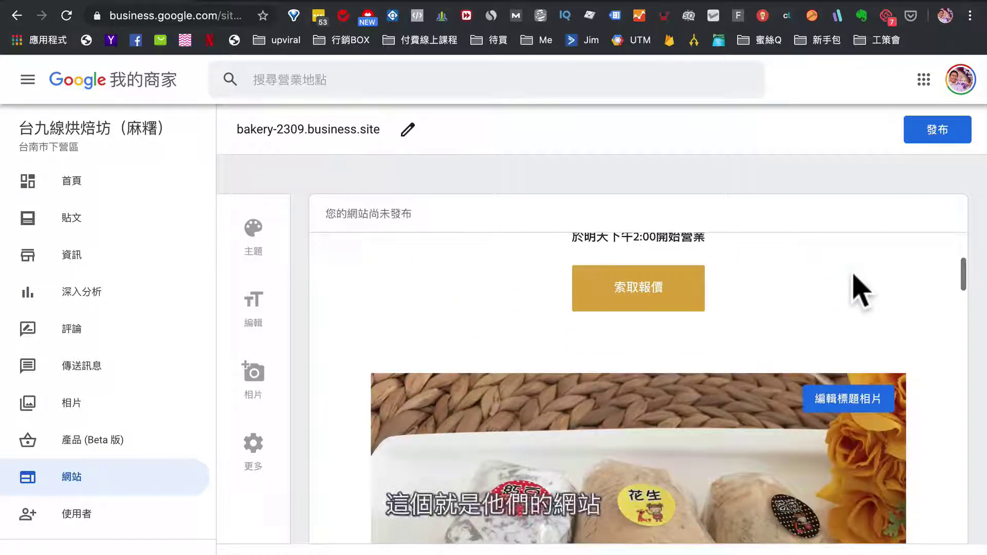
{"action": "scroll", "coordinate": [860, 291], "scroll_direction": "down", "scroll_amount": 3}
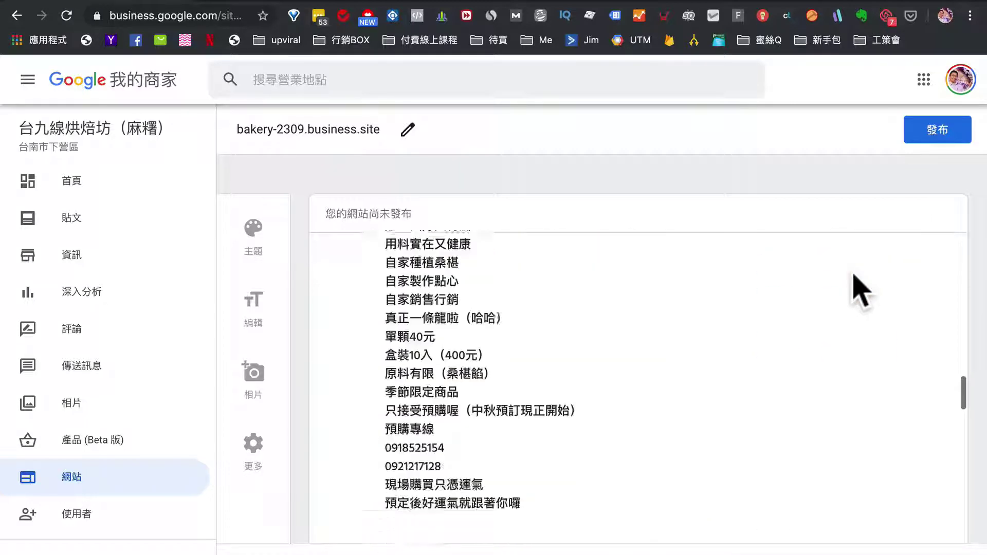
{"action": "scroll", "coordinate": [856, 288], "scroll_direction": "down", "scroll_amount": 10}
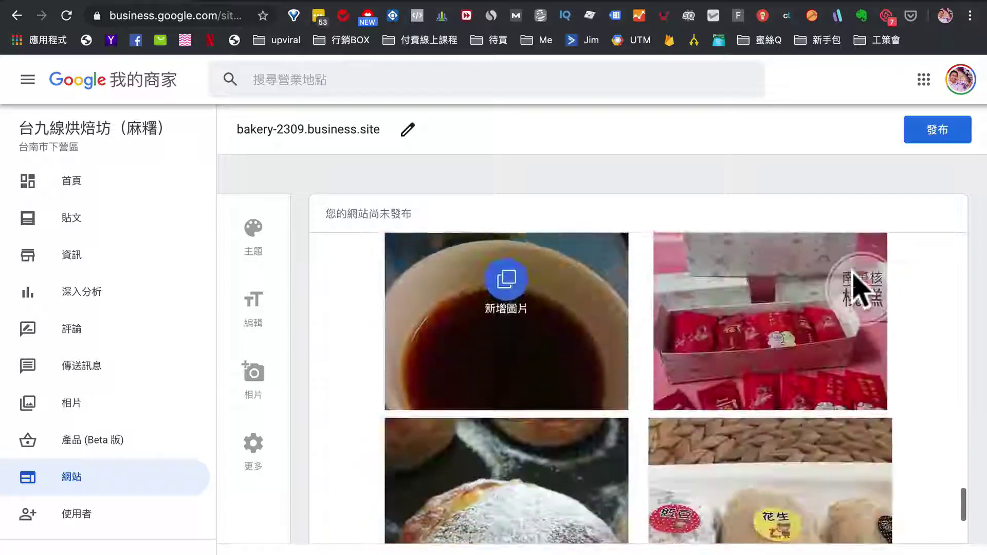